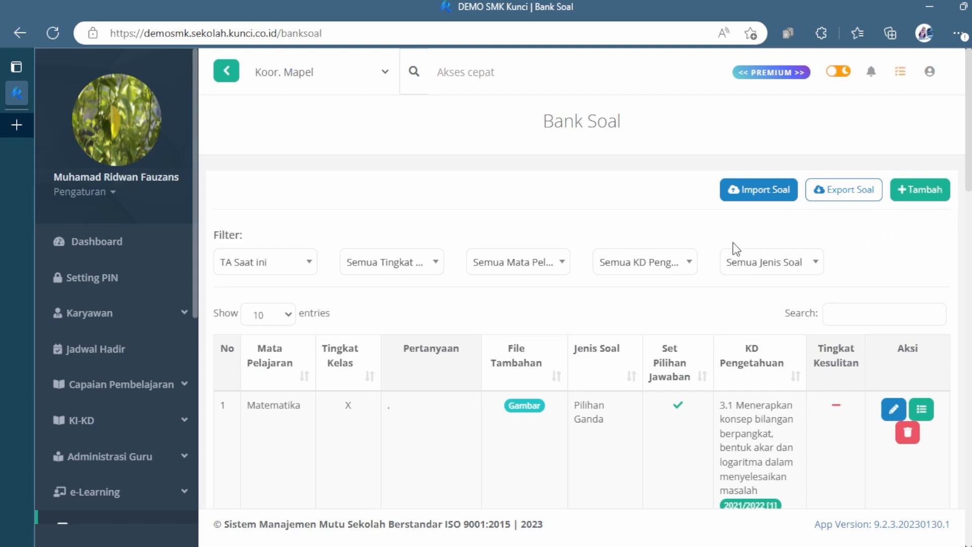
Step: Download the question import template from the Import Soal form and open the file in Excel
left_click(750, 198)
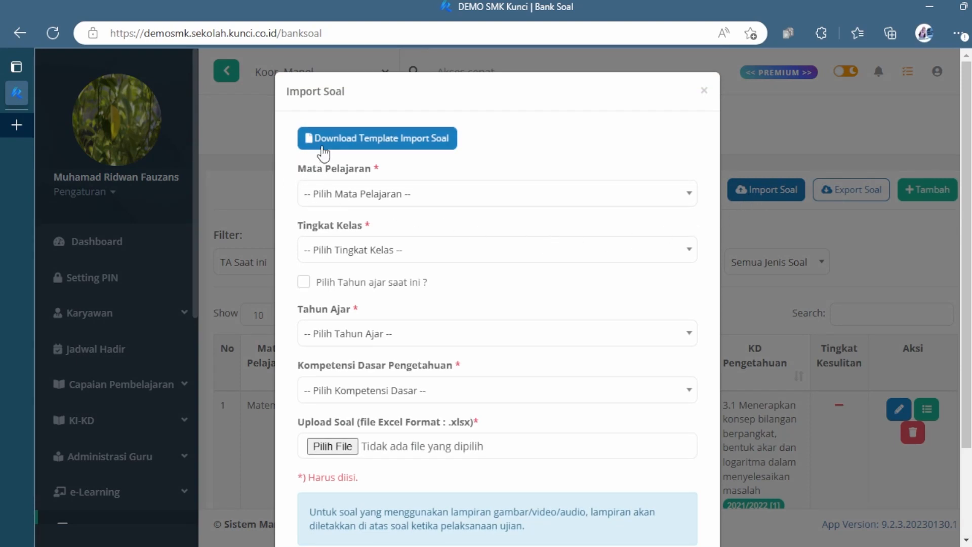
left_click(389, 147)
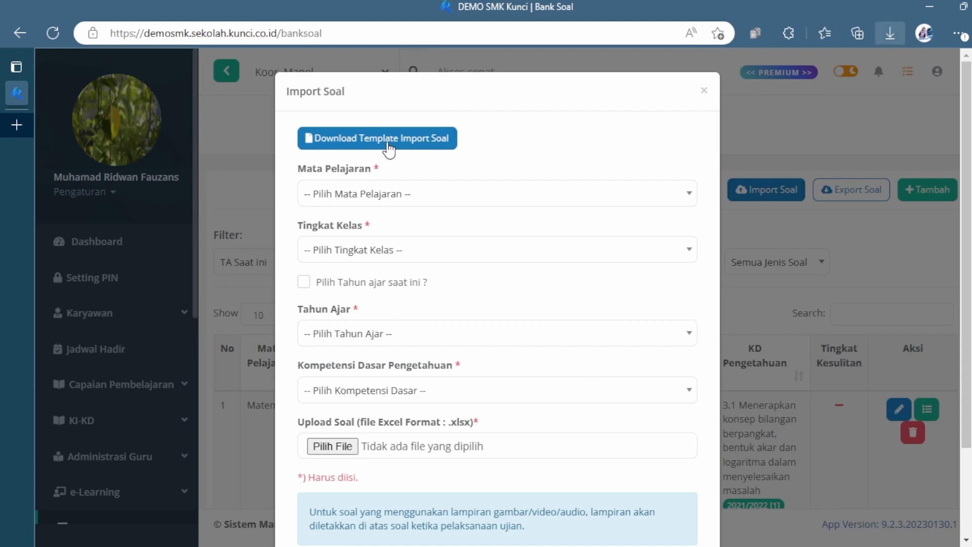
left_click(790, 310)
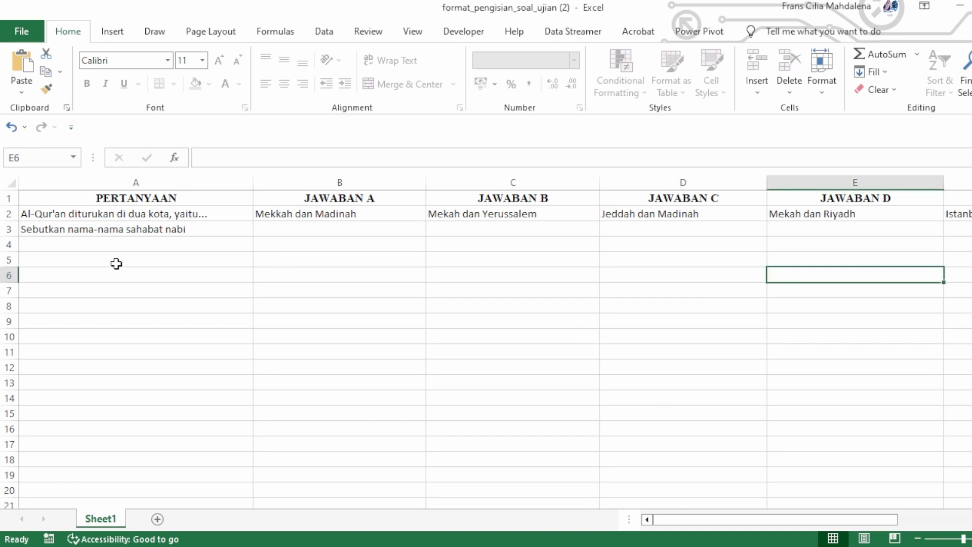
Step: Examine the template's column headings from PERTANYAAN to KETERANGAN and the filling notes in the two sample rows
left_click(134, 245)
left_click(148, 203)
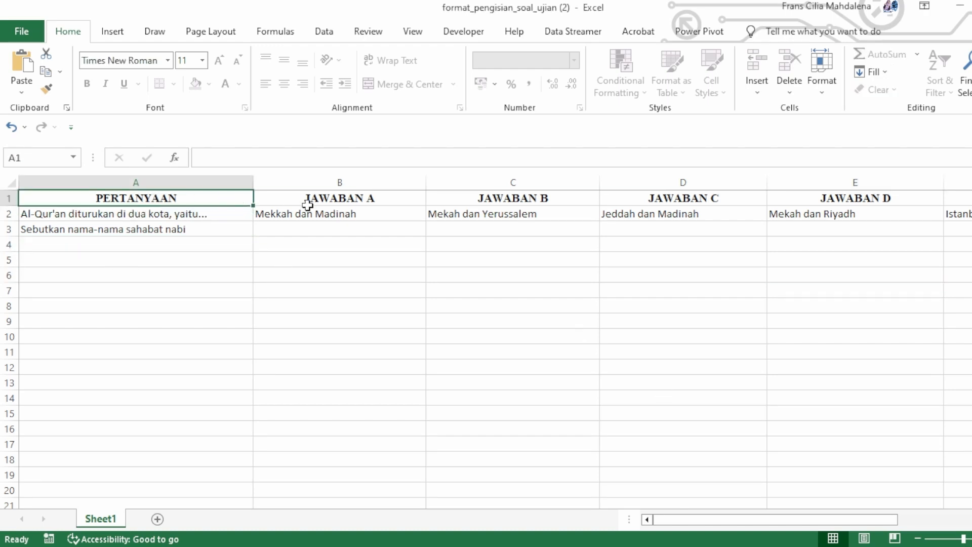
left_click(313, 203)
key("Right")
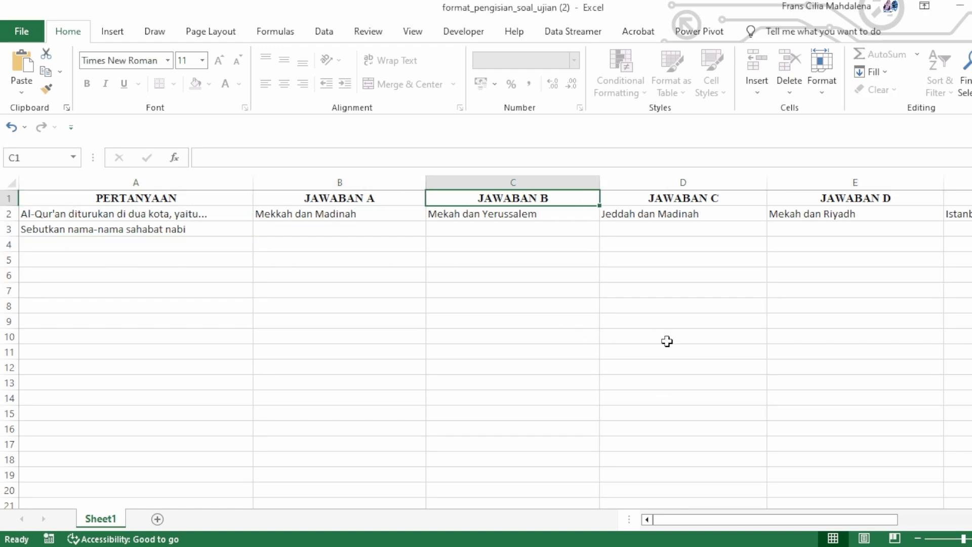
key("Right")
key("Right")
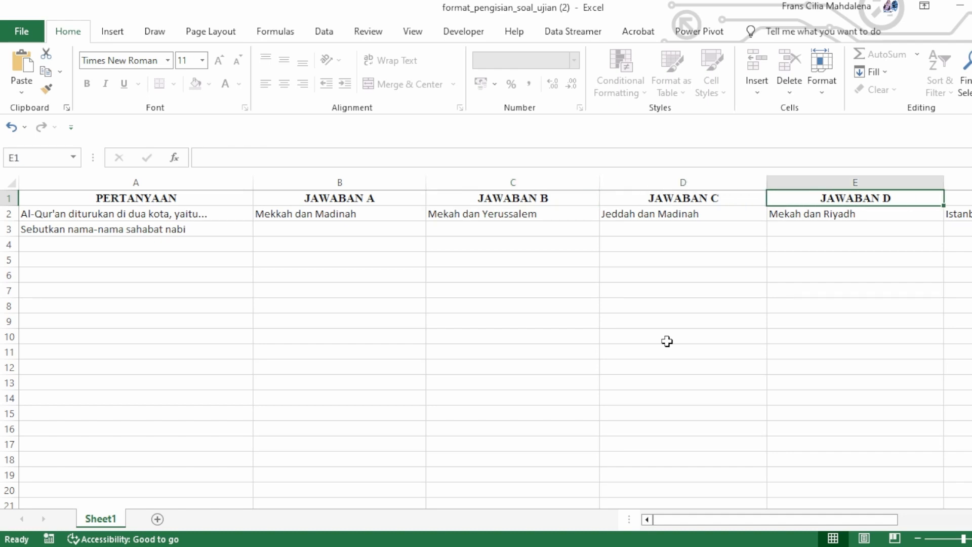
key("Right")
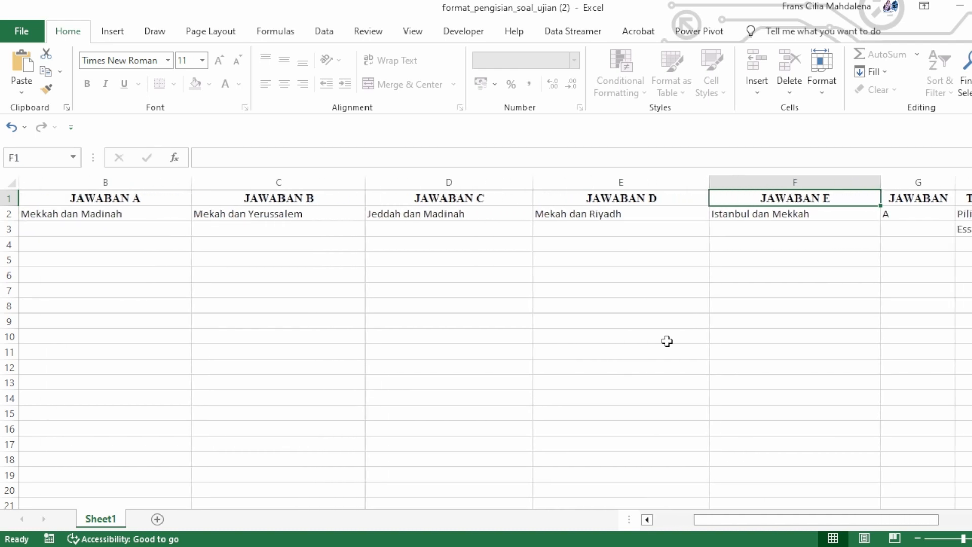
key("Right")
key("Right")
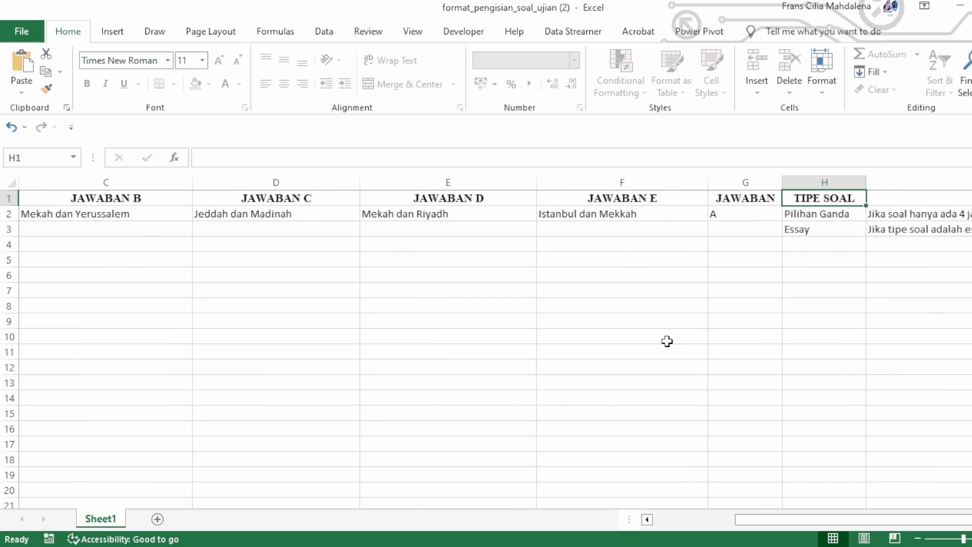
key("Right")
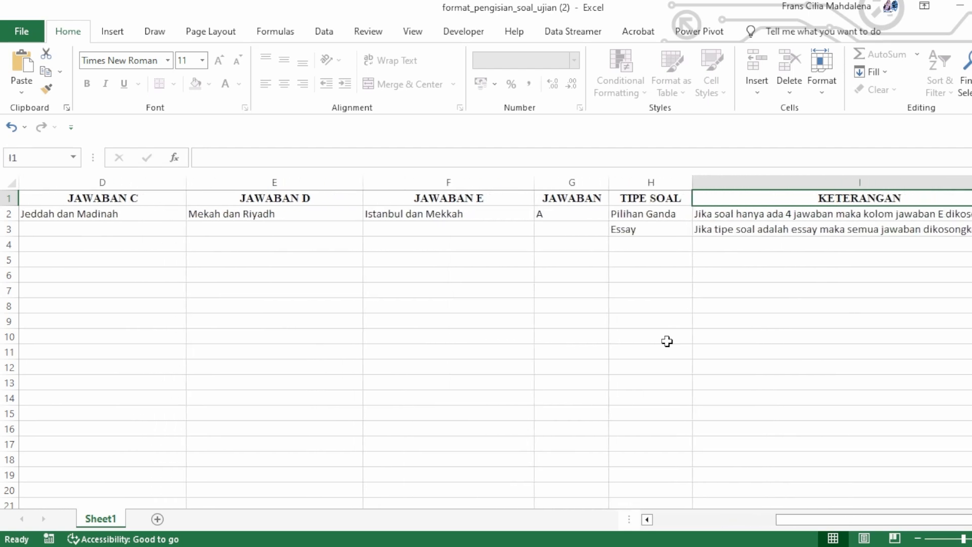
key("Down")
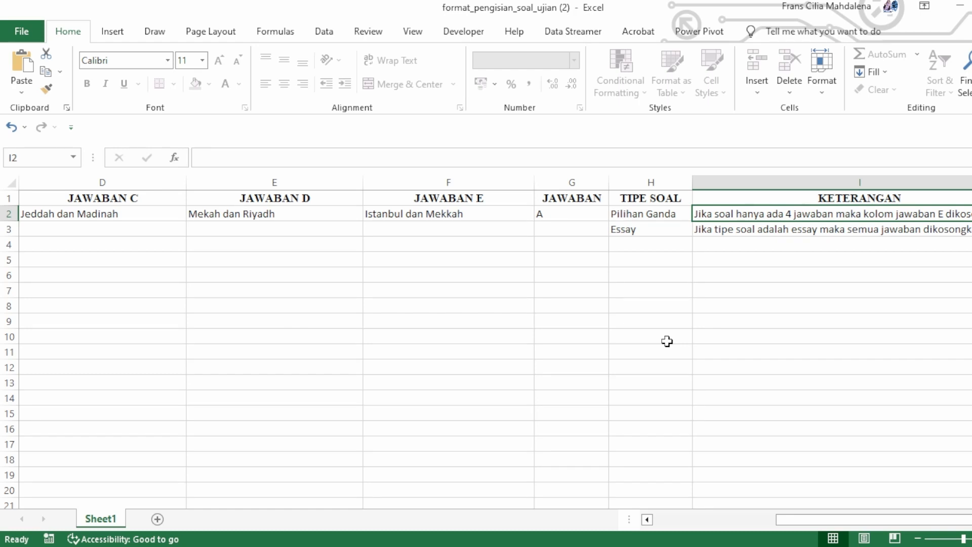
key("Down")
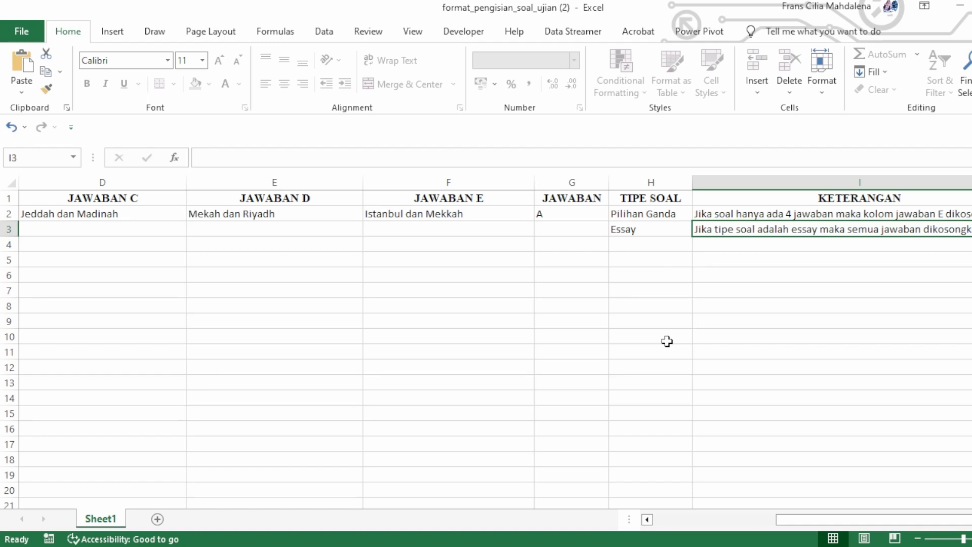
Step: Paste the copied question beginning "Sebuah buku dapat terjual sebanyak 25.000 eksemplar" into cell A4
key("Down")
key("Left")
key("Home")
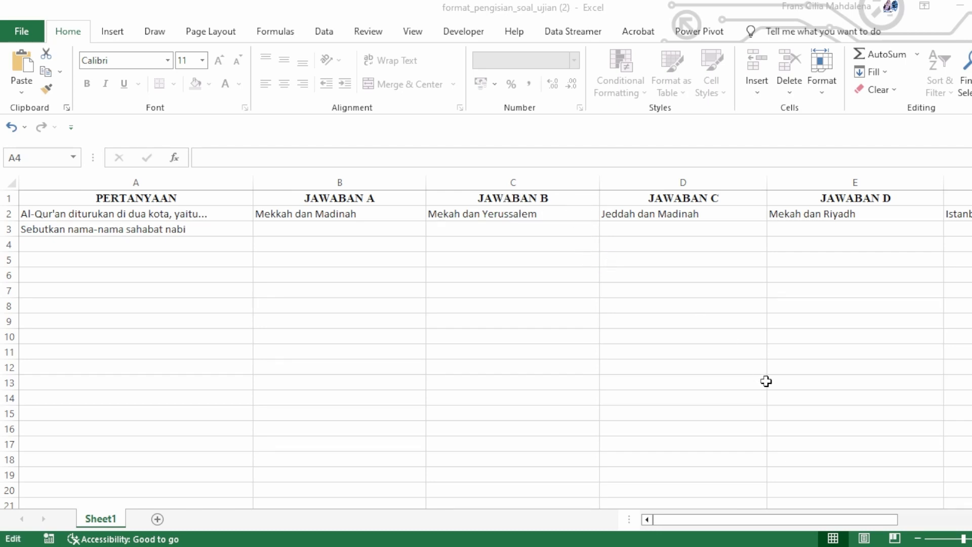
left_click(202, 241)
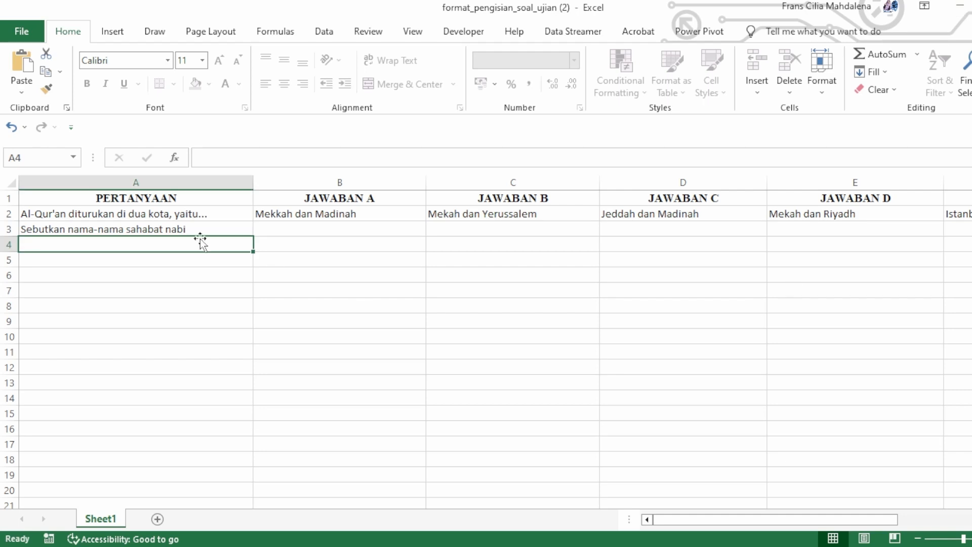
double_click(171, 245)
key("ctrl+v")
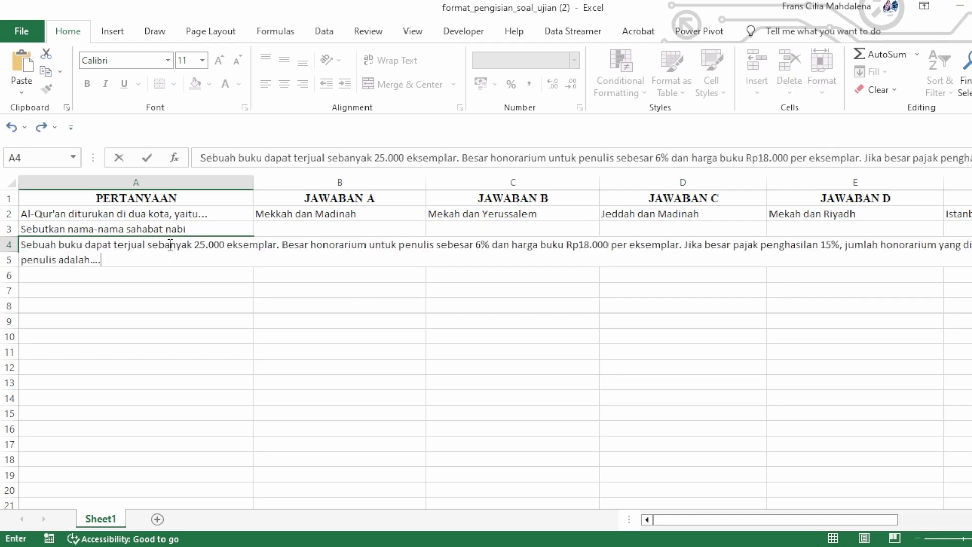
left_click(213, 334)
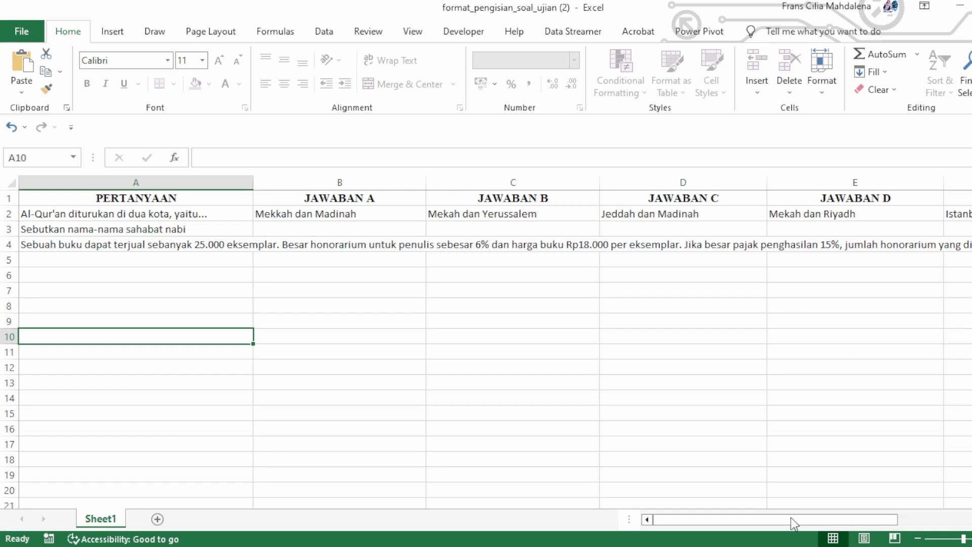
Step: Copy the first answer option from the source document and enter Rp2.259.000 under JAWABAN A in cell B4
left_click(790, 546)
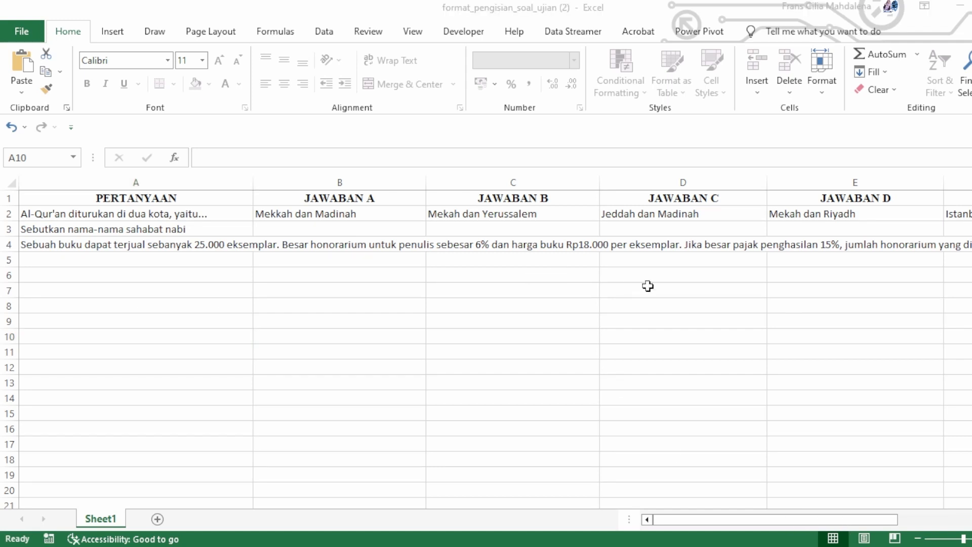
left_click(568, 279)
left_click(442, 412)
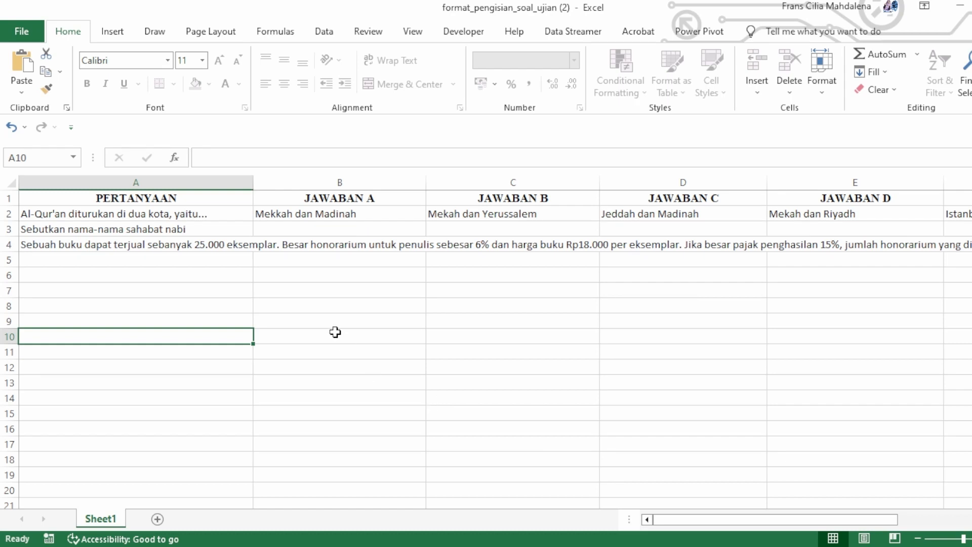
left_click(318, 244)
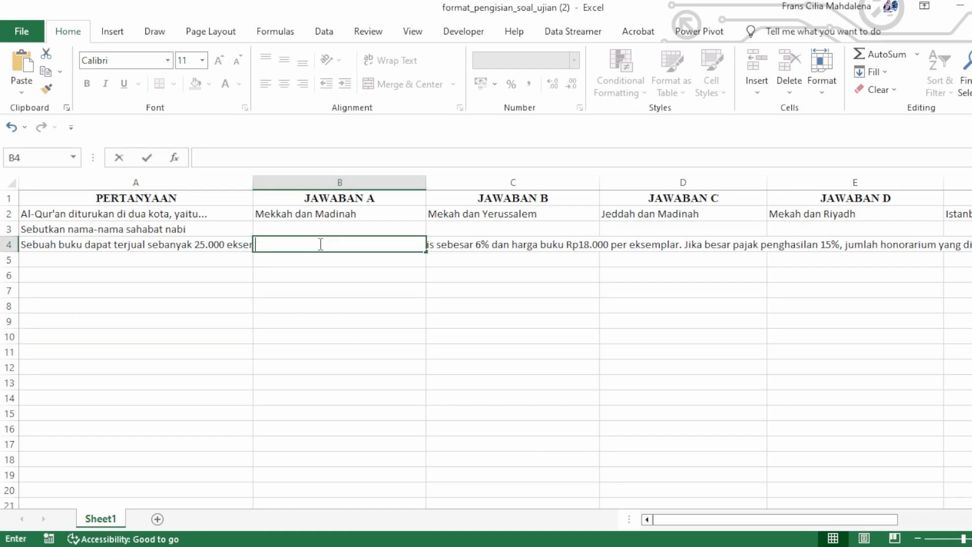
type("Rp2.259.000")
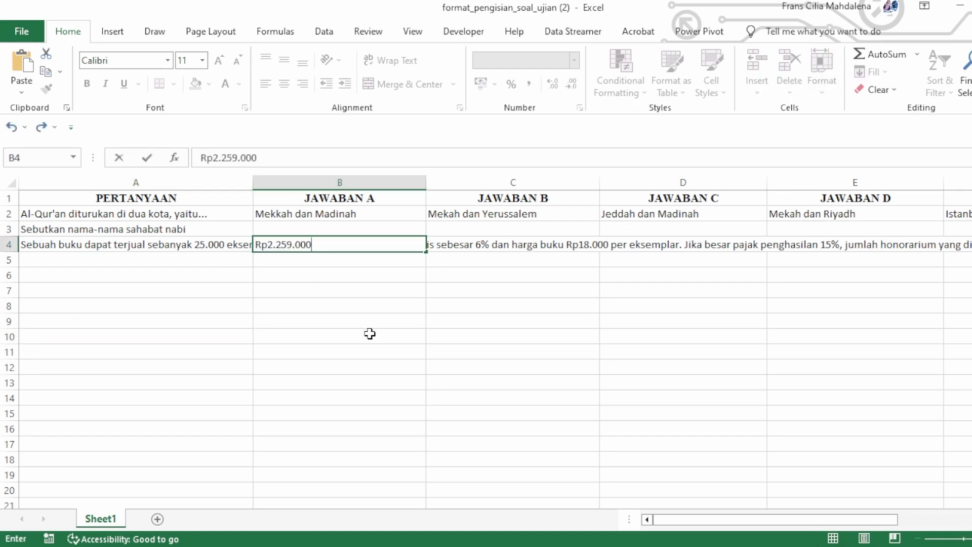
left_click(370, 334)
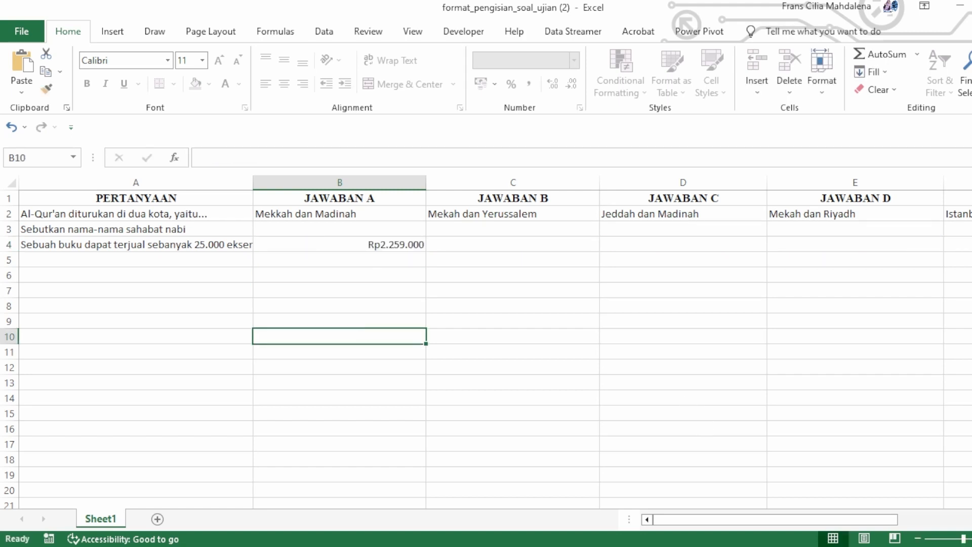
Step: Copy the second answer option from the source document and paste Rp2.295.000 under JAWABAN B in cell C4
left_click(766, 506)
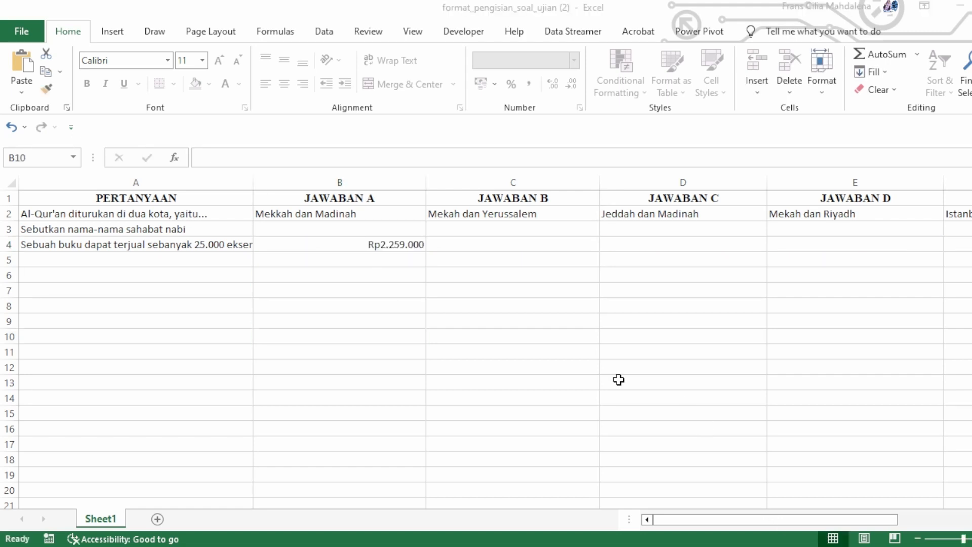
double_click(552, 301)
double_click(508, 247)
type("Rp2.295.000")
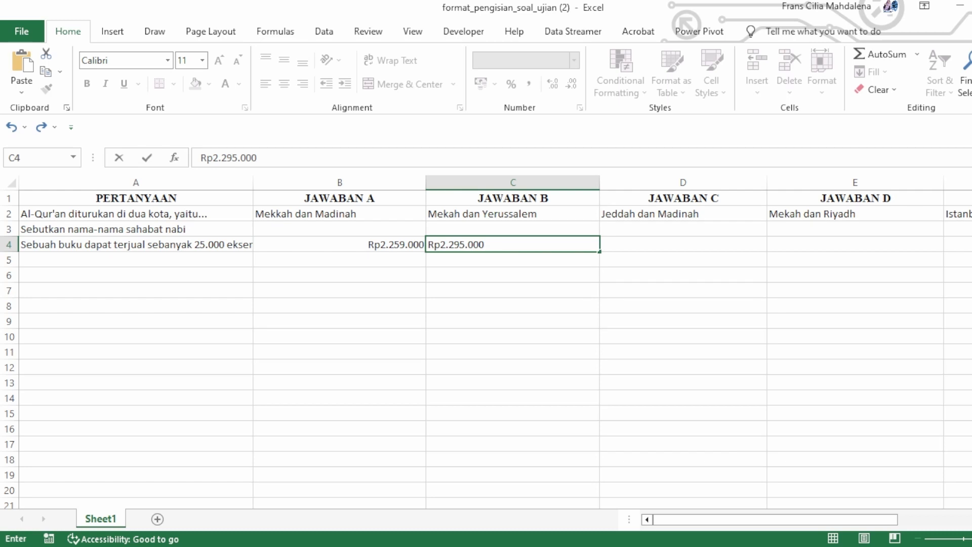
Step: Copy the third answer option from the source document and enter Rp22.590.000 under JAWABAN C in cell D4
left_click(764, 497)
double_click(567, 309)
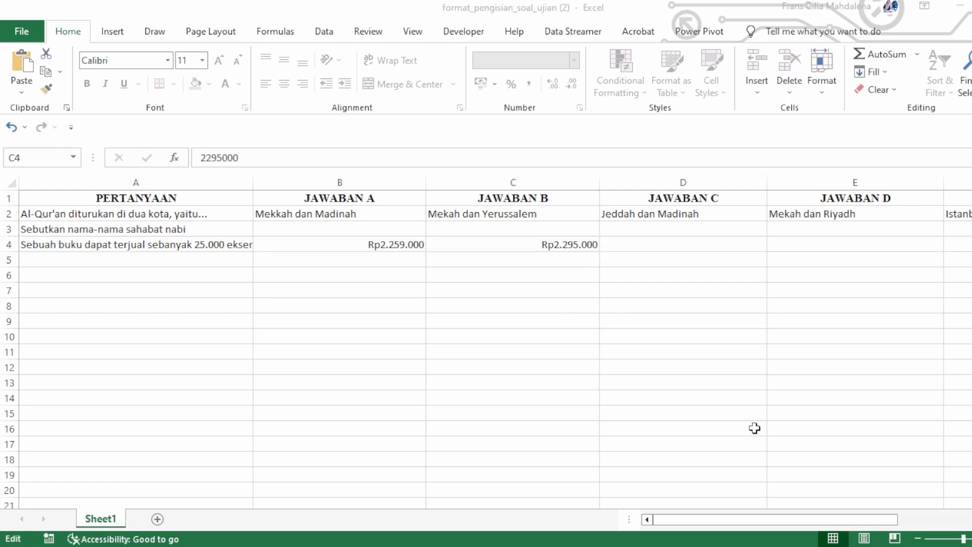
left_click(851, 497)
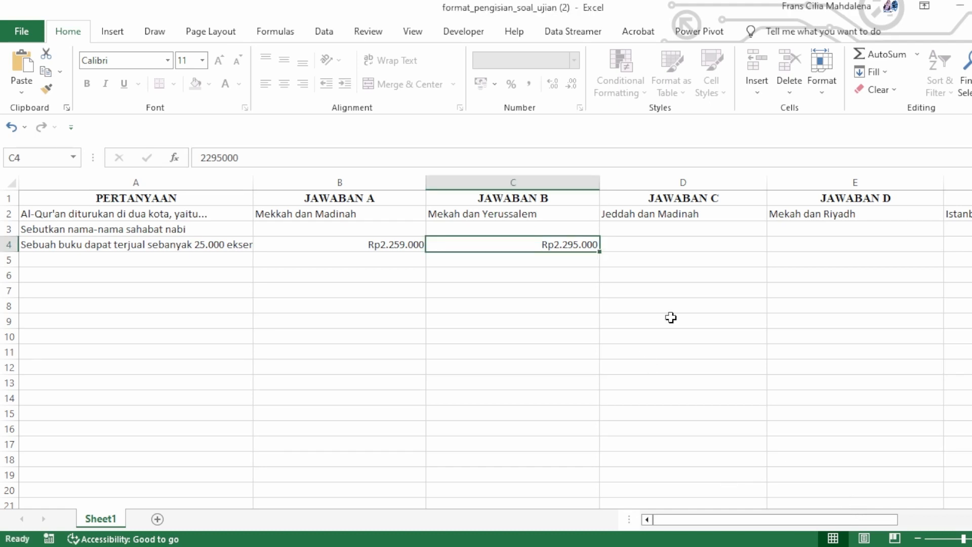
left_click(669, 245)
type("Rp22.590.000")
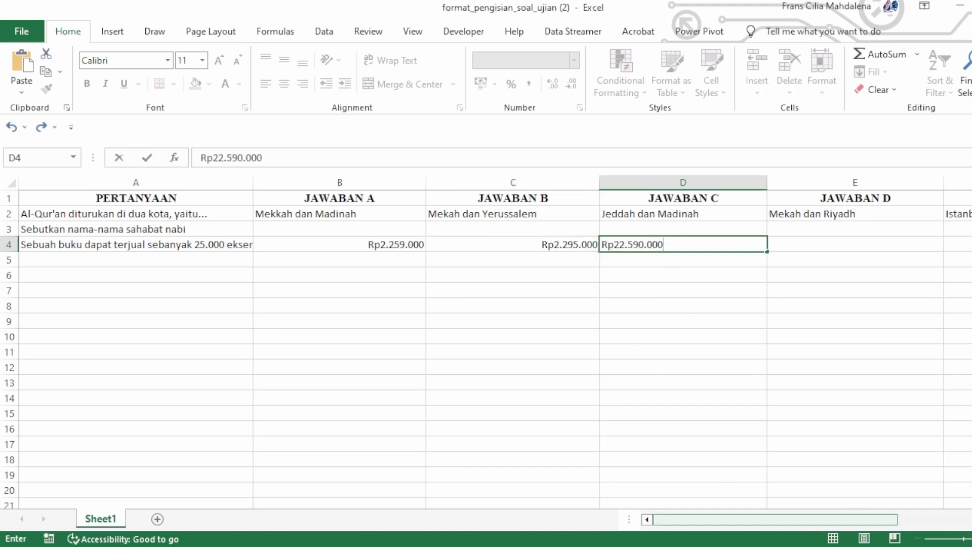
Step: Copy the fourth answer option from the source document and paste Rp22.950.000 under JAWABAN D in cell E4
left_click(768, 496)
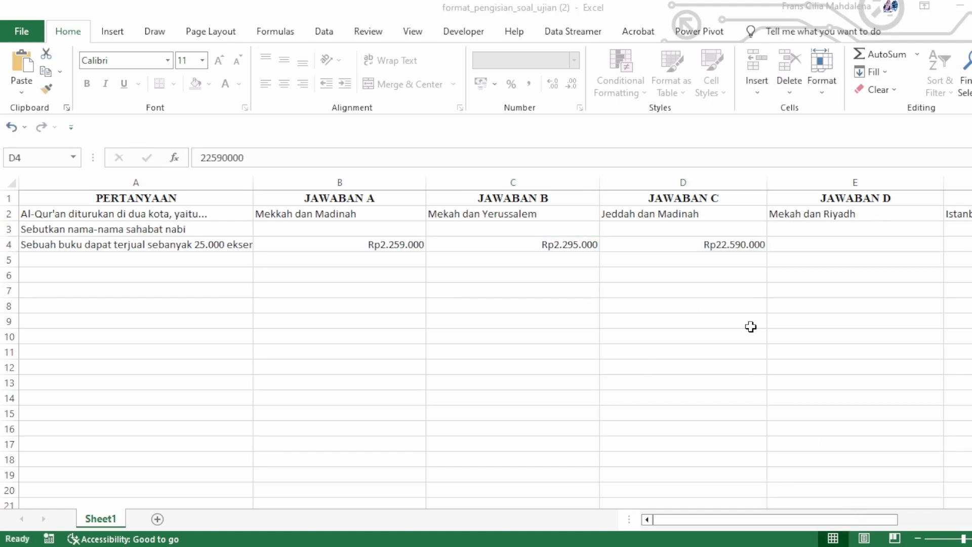
double_click(590, 320)
left_click(849, 514)
double_click(827, 245)
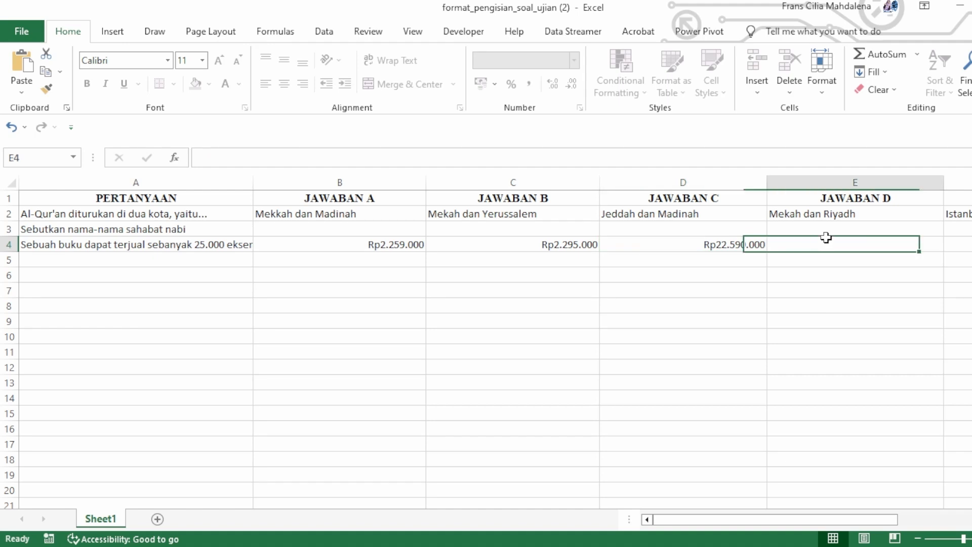
type("Rp22.950.000")
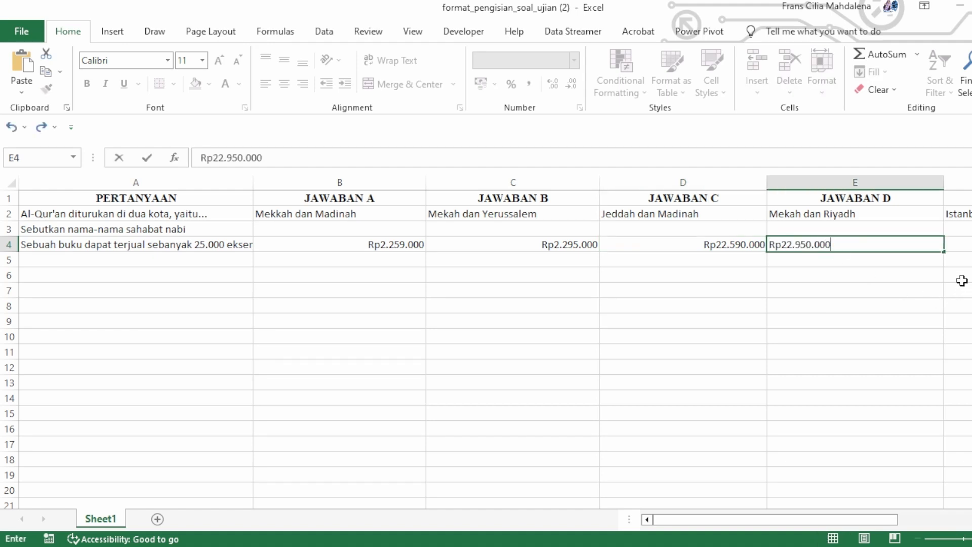
Step: Enter Rp33.950.000 as the fifth answer option under JAWABAN E in cell F4
left_click(958, 244)
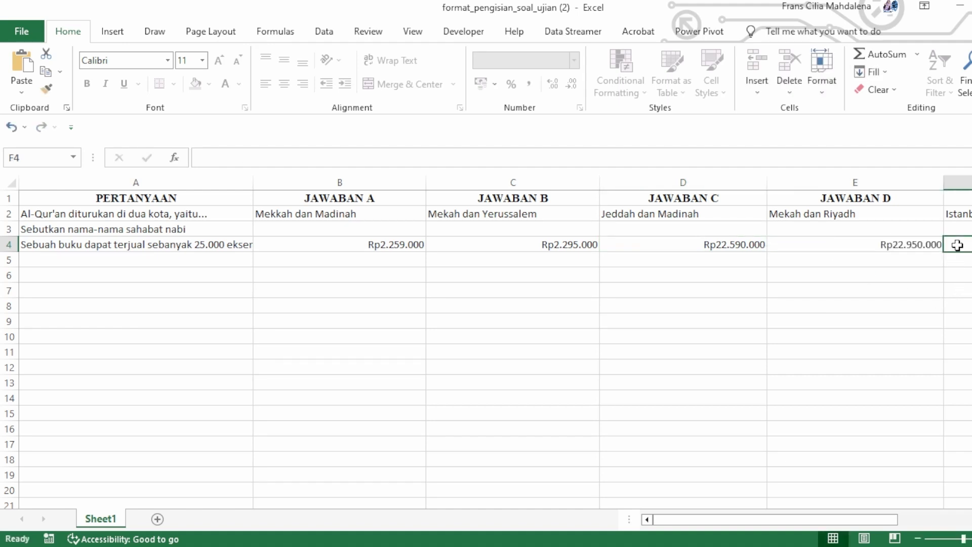
type("Rp")
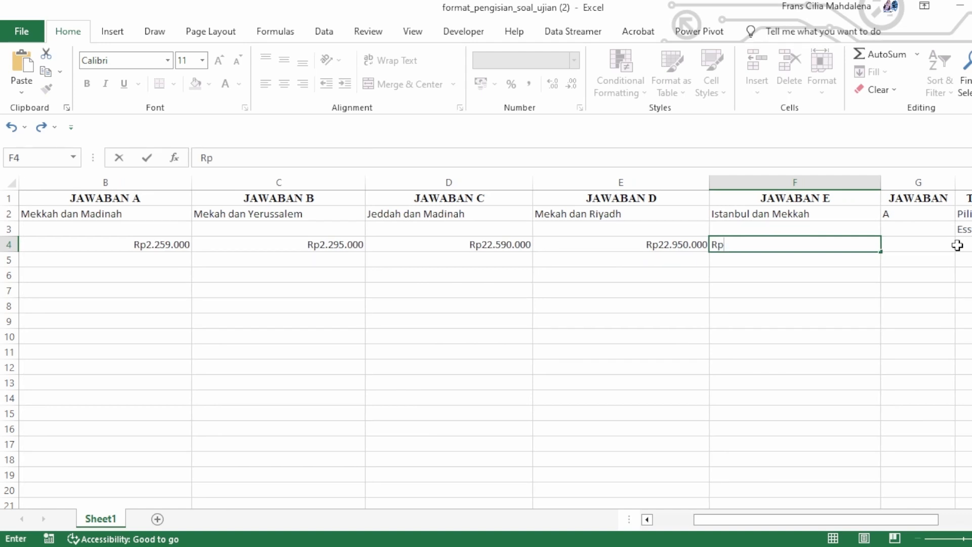
type("33.950.000")
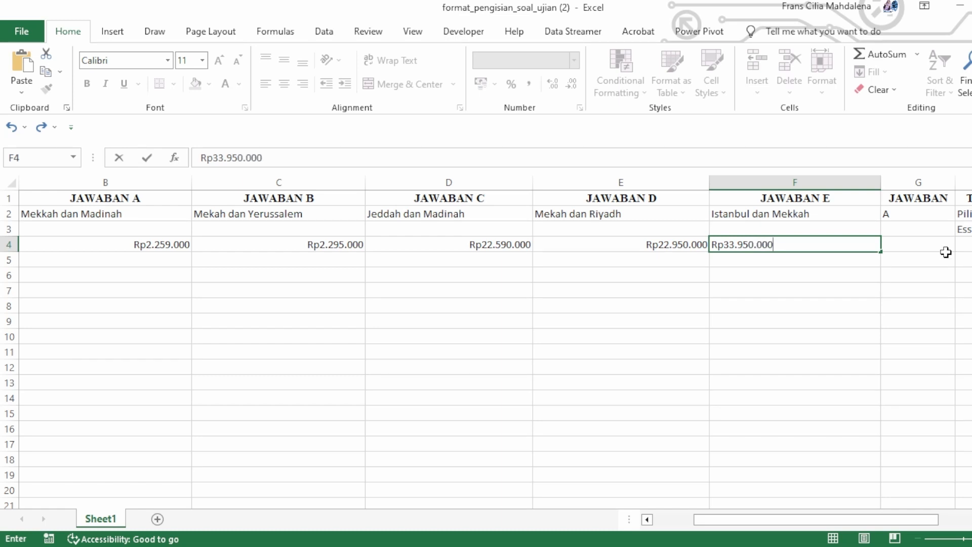
left_click(857, 288)
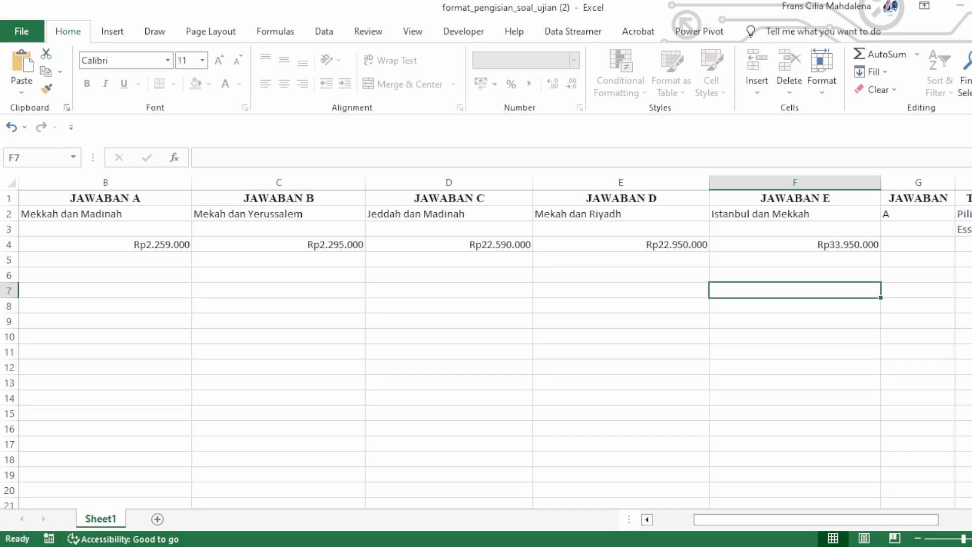
Step: Enter D as the correct answer under JAWABAN in G4 and set TIPE SOAL in H4 to Pilihan Ganda
left_click(781, 507)
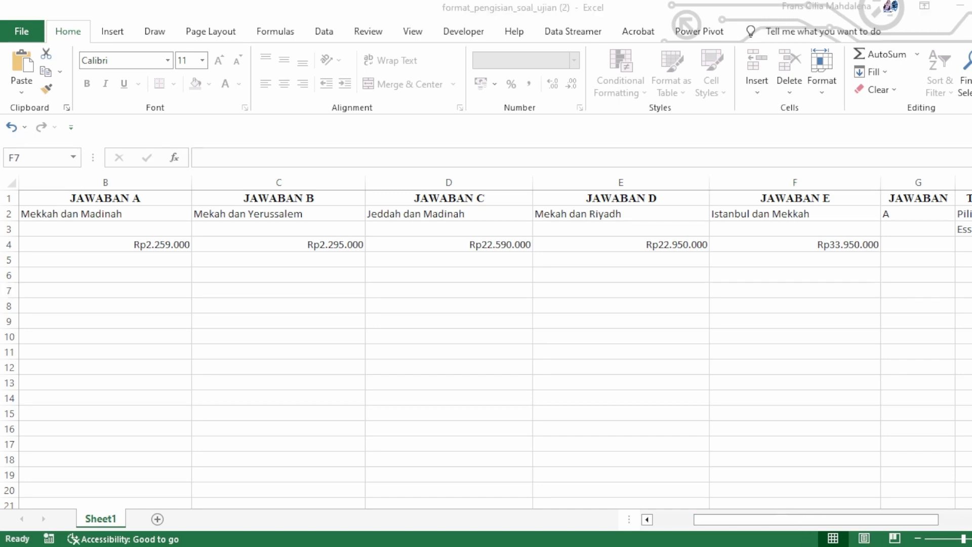
left_click(951, 247)
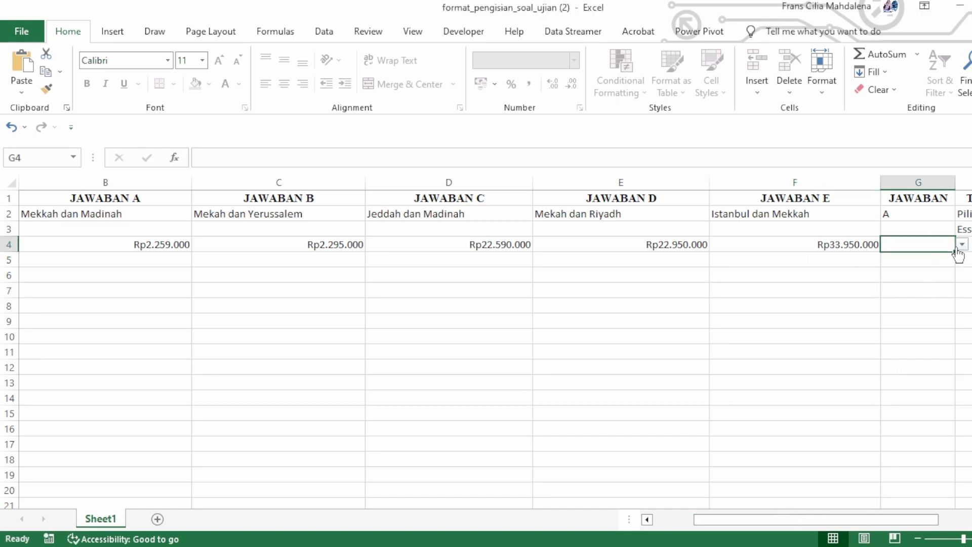
type("D")
key("Tab")
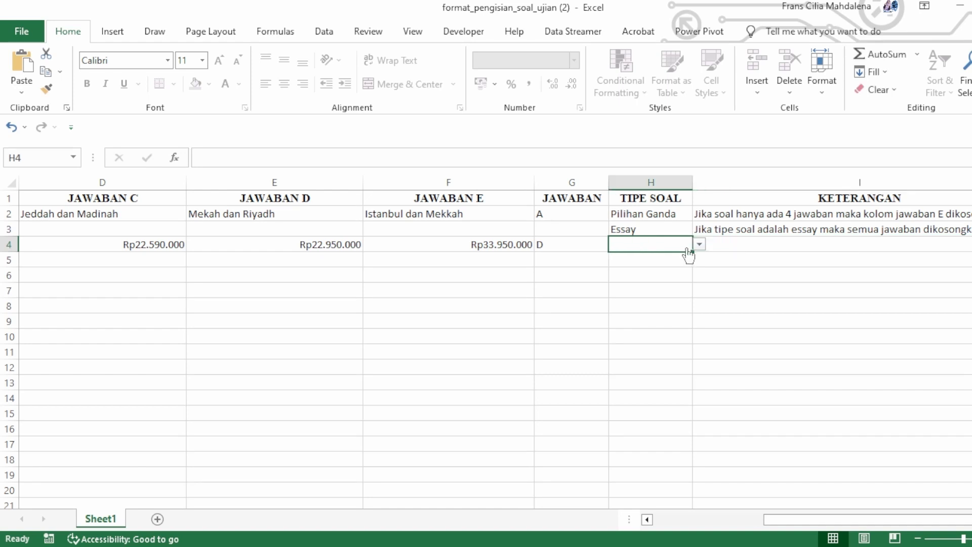
left_click(699, 244)
left_click(698, 260)
left_click(669, 304)
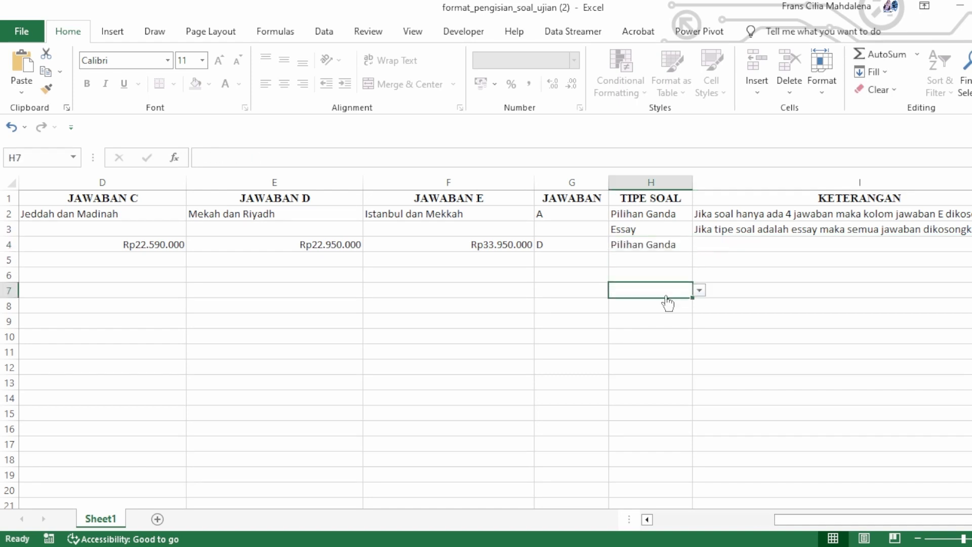
Step: Copy the next question, about Ayah's monthly savings, from the source document and paste it under PERTANYAAN in cell A5
left_click(660, 263)
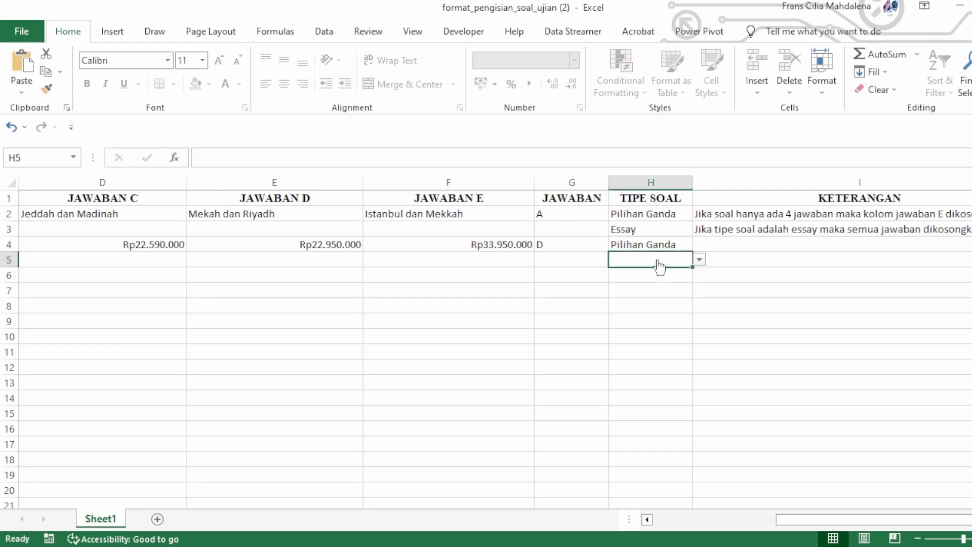
key("Home")
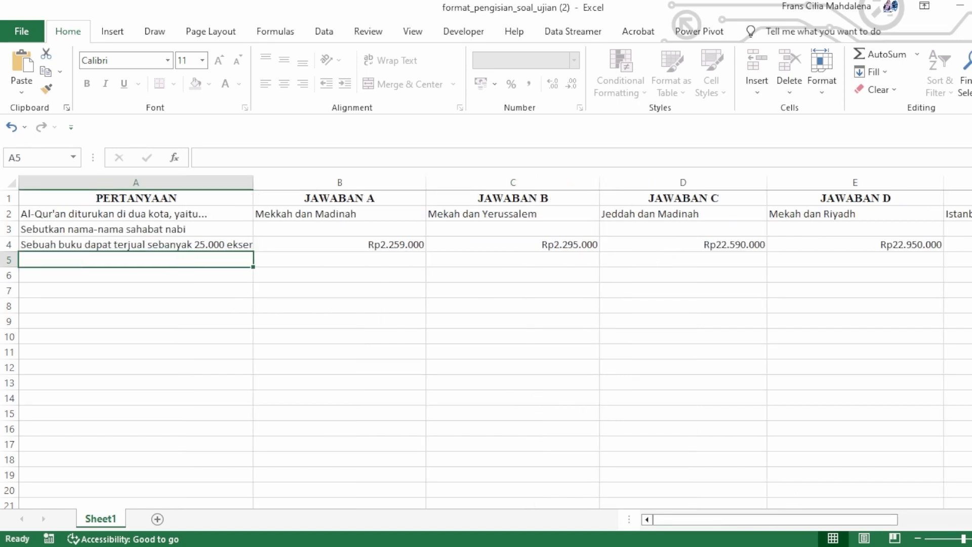
left_click(778, 517)
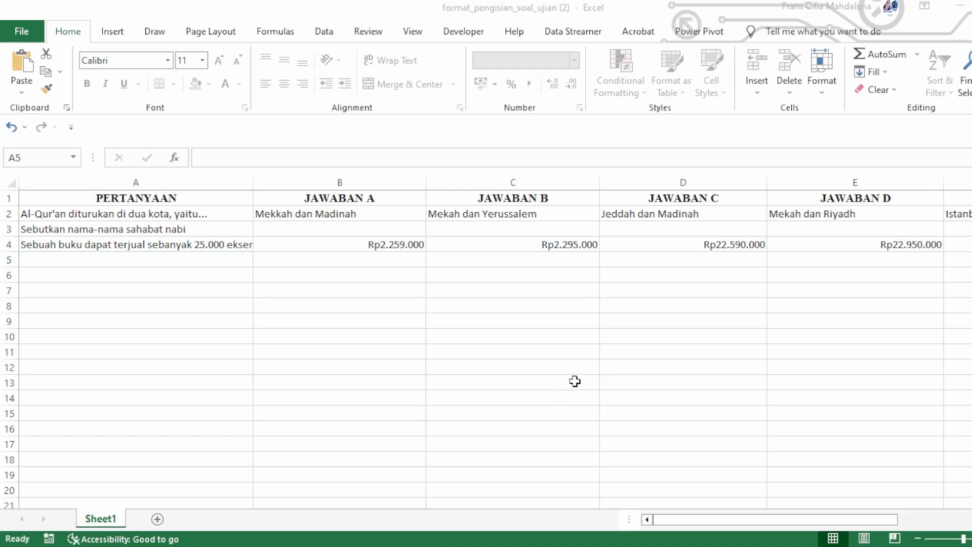
double_click(576, 381)
left_click(168, 405)
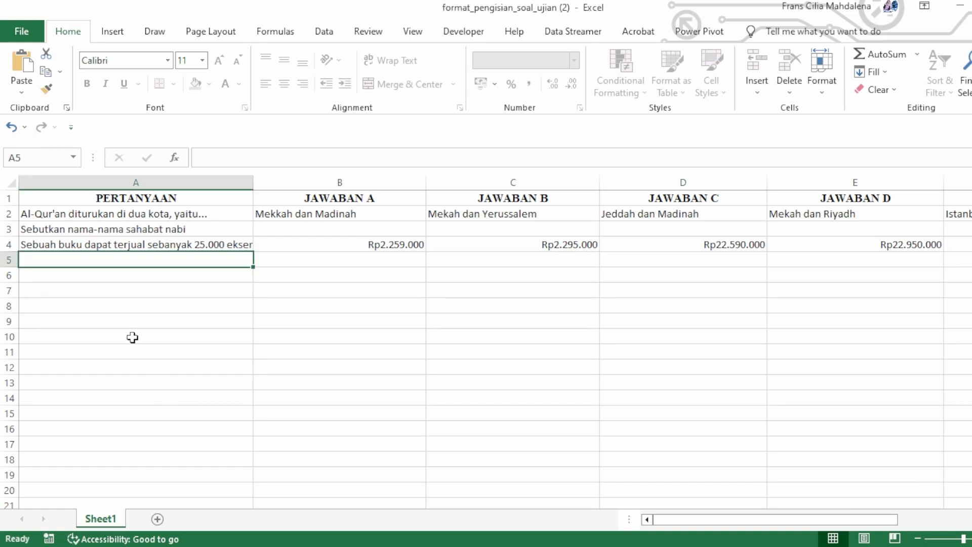
double_click(99, 262)
type("Ayah setiap bulan akan selalu menabung sebanyak 30% dari gajinya. Setiap tanggal 1 ayah menerima gaji sebesar Rp5.000.000. Ayah menabung disebuah bank yang memberikan bunga tunggal sebesar 12% per tahun. Lama ayah menabung agar memperoleh bunga yang melebihi gajinya per bulan adalah....")
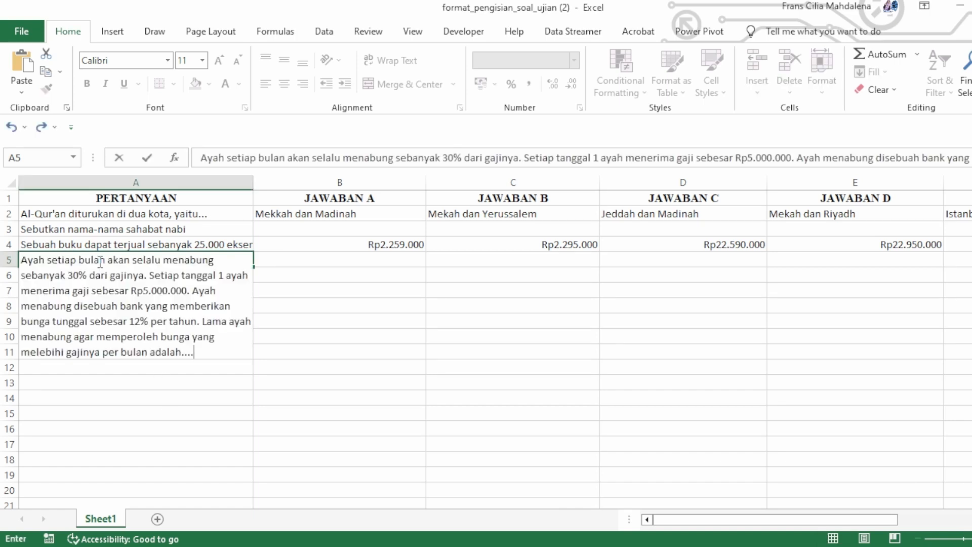
left_click_drag(282, 387, 205, 389)
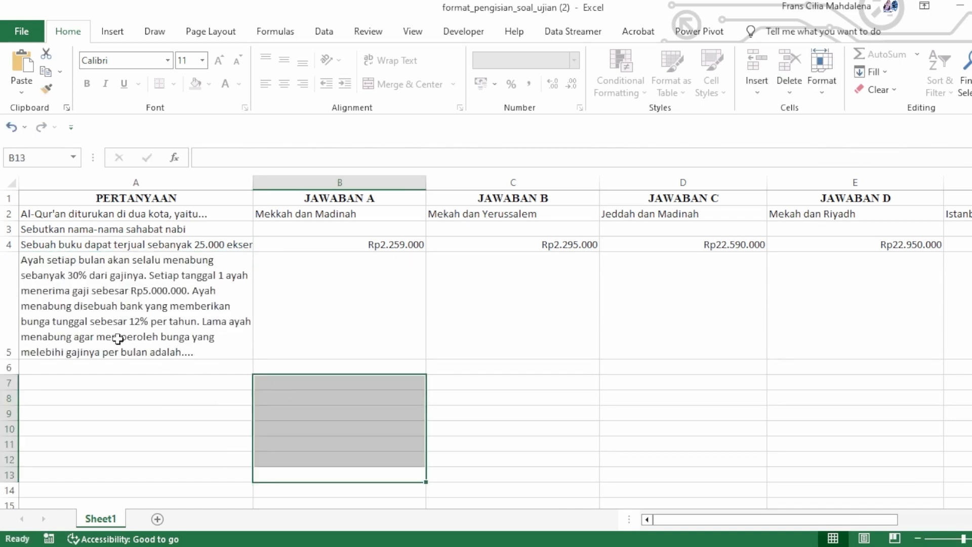
Step: Leave the answer cells of row 5 empty and set TIPE SOAL in H5 to Essay
left_click(369, 317)
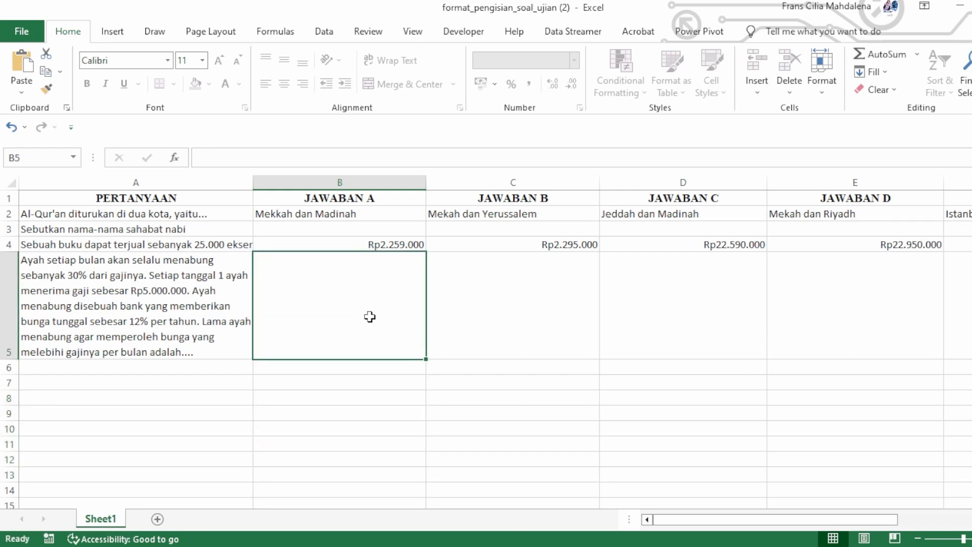
key("Right")
key("Right")
key("Right")
key("Right")
key("Right")
key("Right")
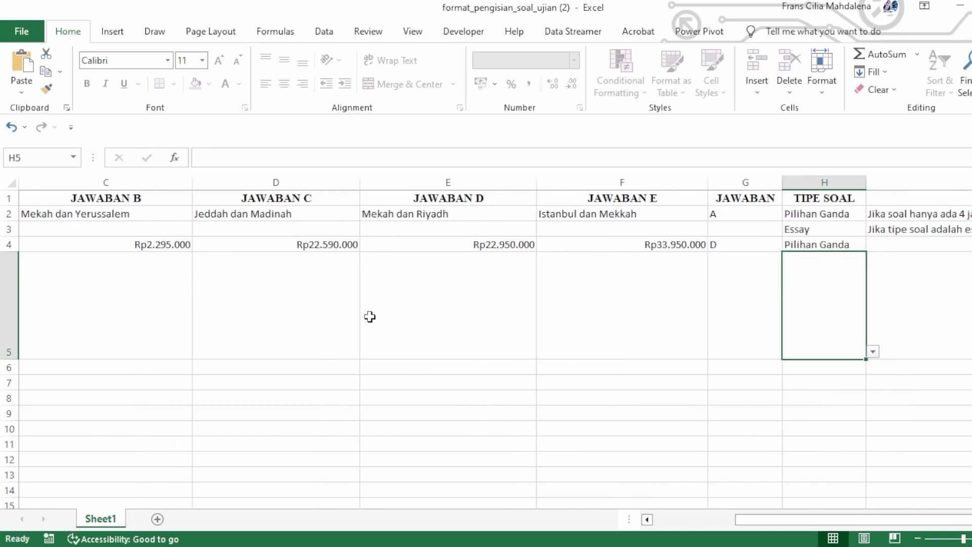
left_click(873, 351)
left_click(854, 375)
left_click(716, 400)
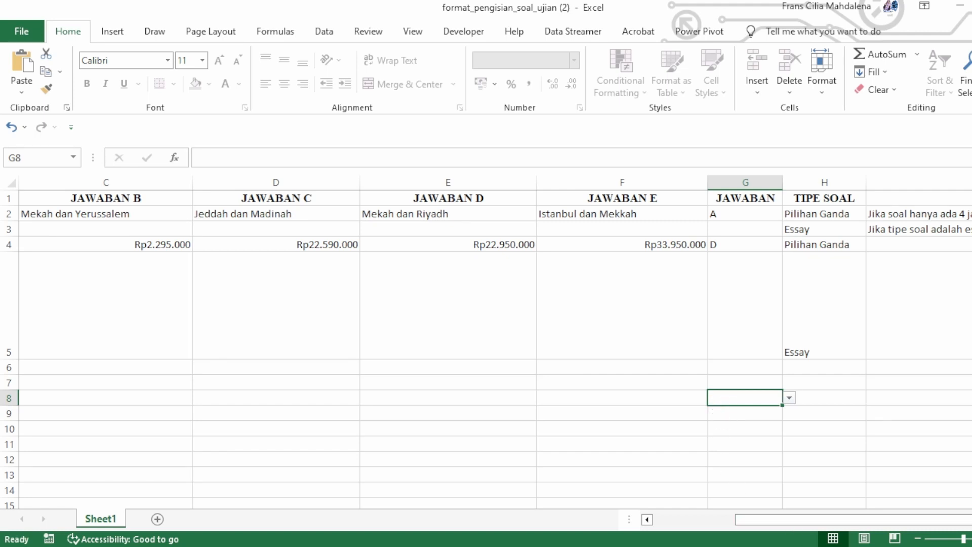
Step: Switch to the Bank Soal page in the browser and start a question import for MTK - Matematika, class level X
key("alt+Tab")
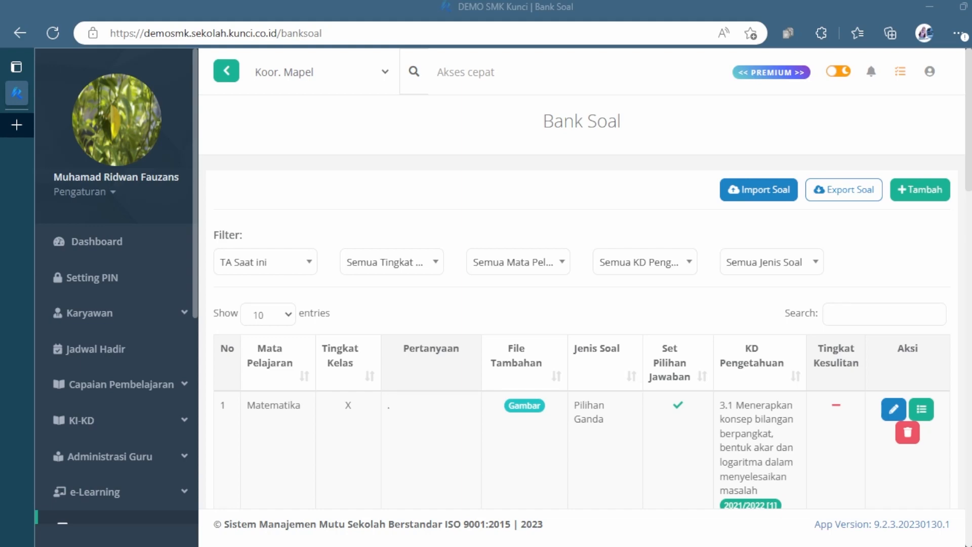
left_click(752, 189)
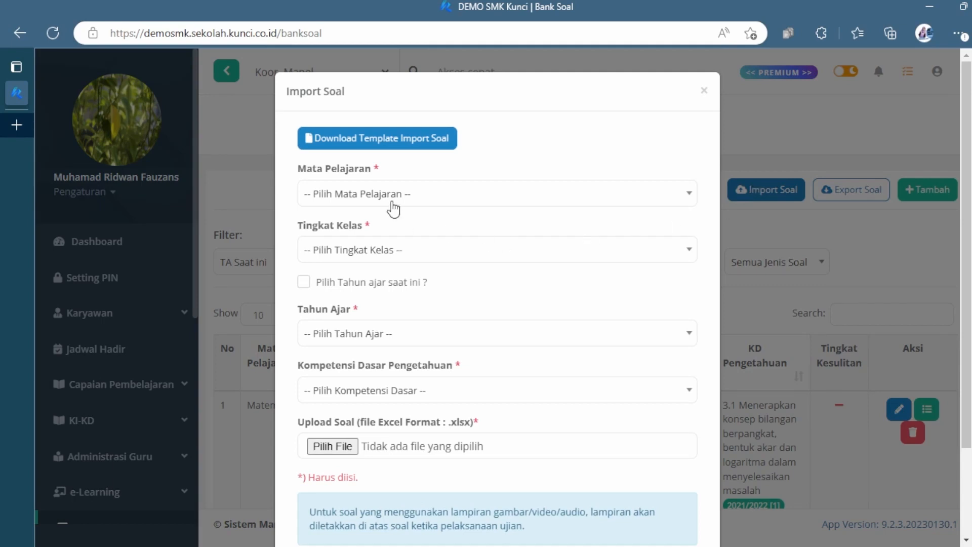
left_click(395, 205)
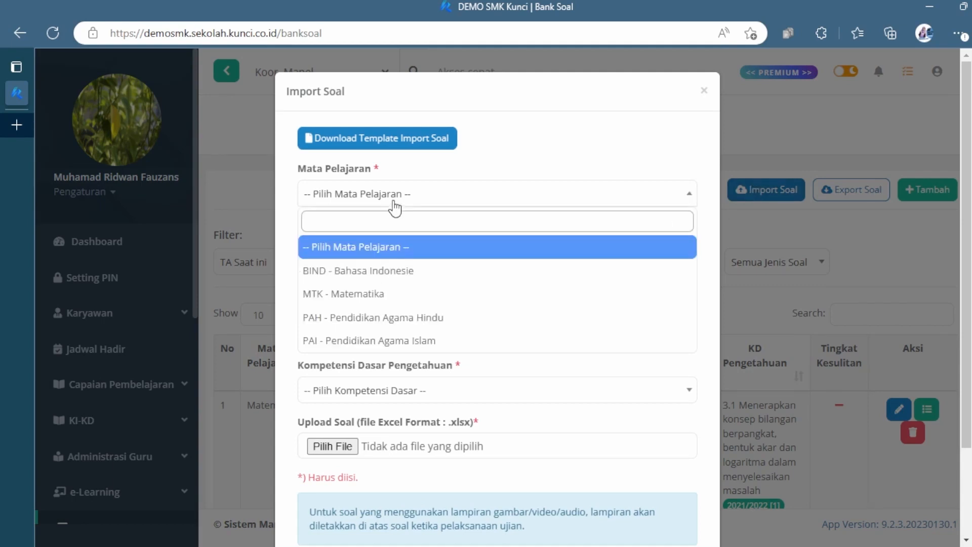
left_click(400, 293)
left_click(413, 256)
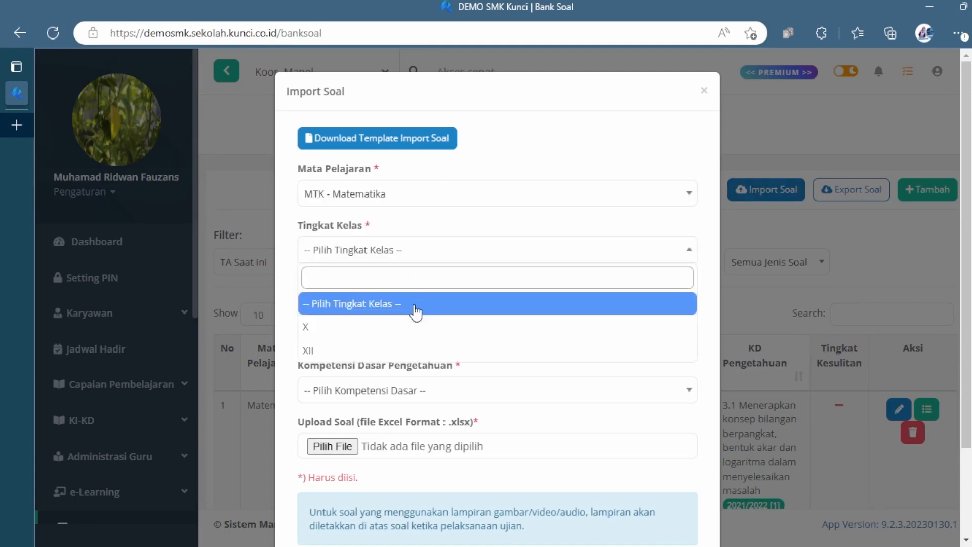
left_click(417, 329)
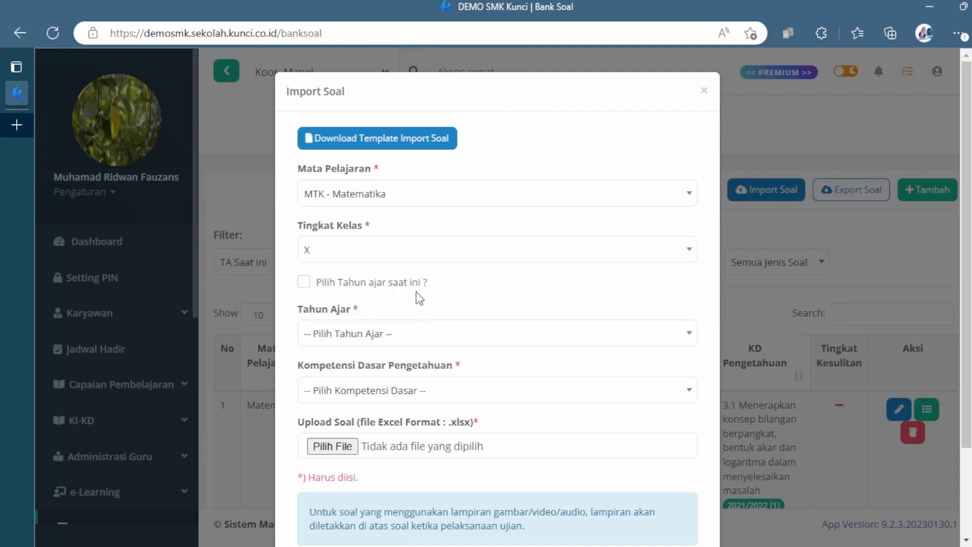
Step: Use the current school year and choose 3.5 Menganalisis barisan dan deret aritmetika as the Kompetensi Dasar Pengetahuan
left_click(399, 293)
scroll(482, 321, "down", 1)
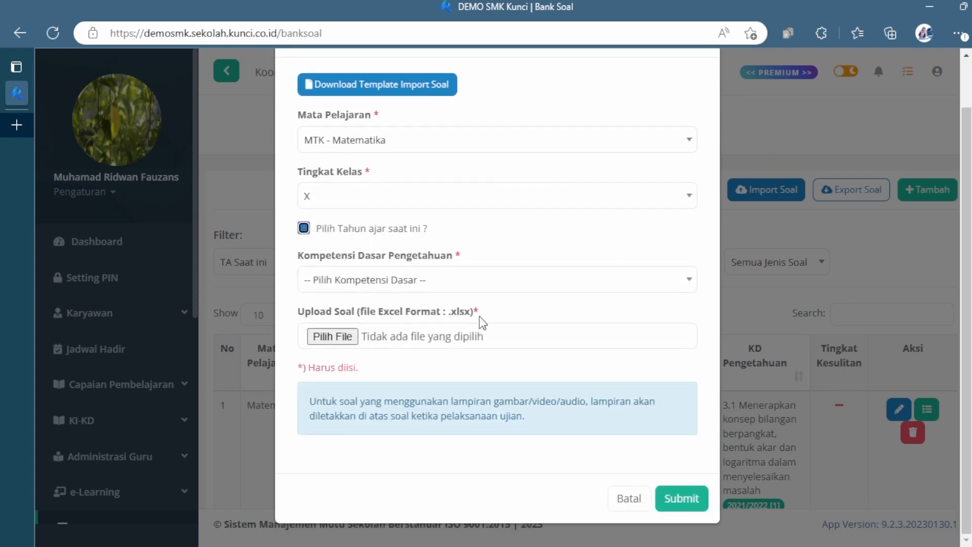
left_click(477, 278)
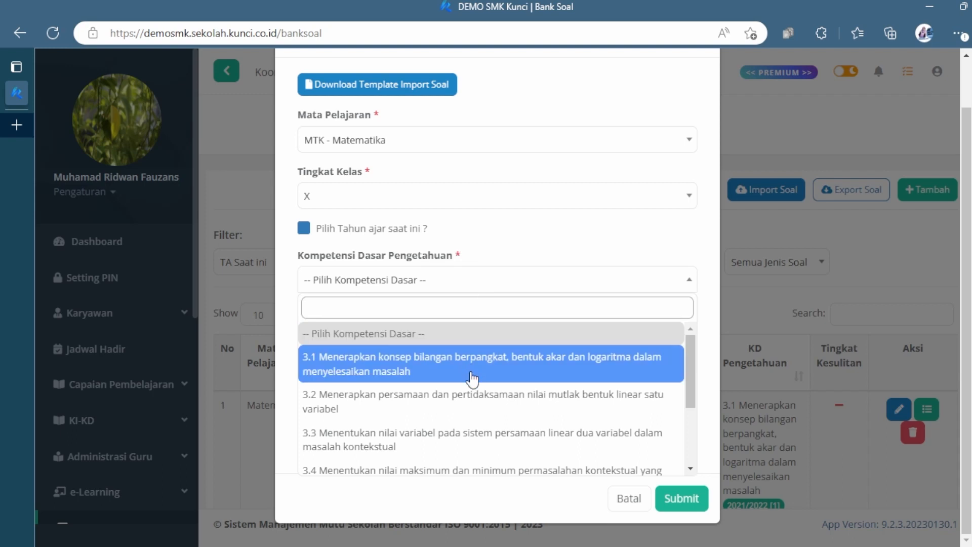
scroll(472, 365, "down", 3)
scroll(472, 391, "up", 1)
scroll(472, 390, "down", 1)
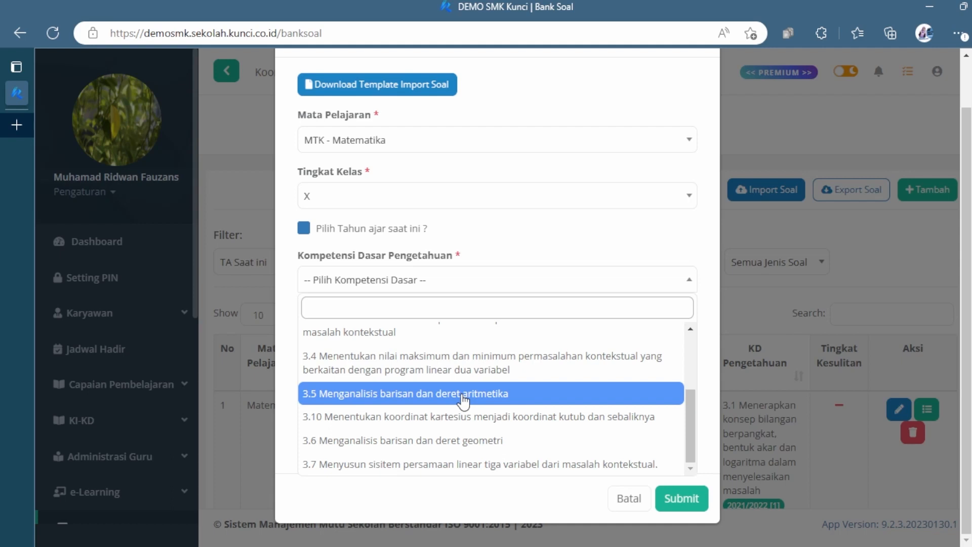
left_click(463, 399)
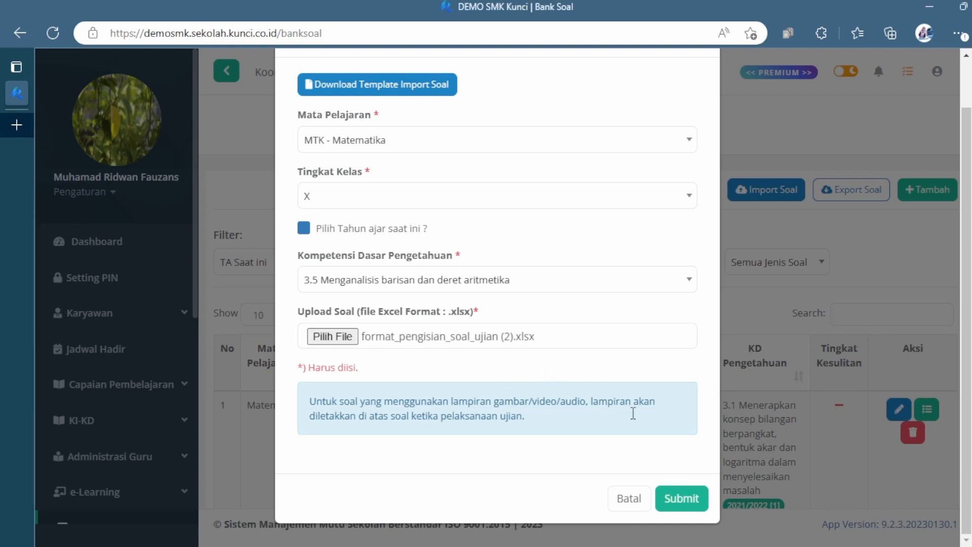
Step: Attach format_pengisian_soal_ujian (2).xlsx as the question file and submit the import
left_click(671, 495)
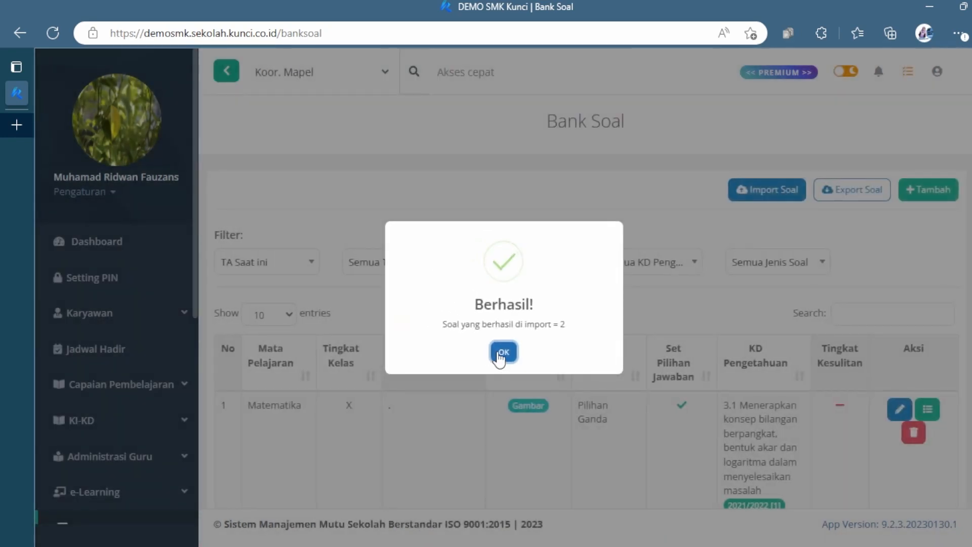
left_click(500, 346)
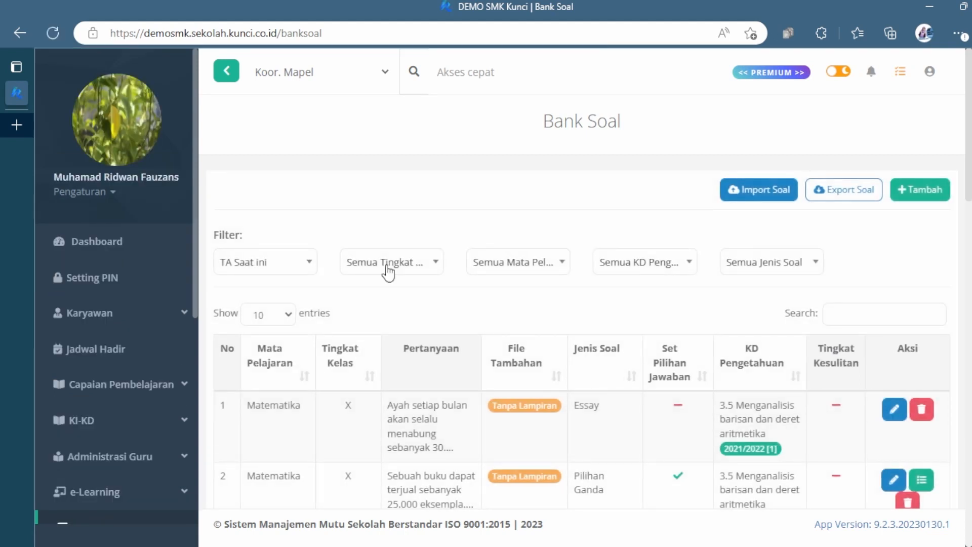
Step: Filter the question list by class level X, subject MTK - Matematika and competency 3.5 Menganalisis barisan dan deret aritmetika
left_click(388, 273)
left_click(393, 337)
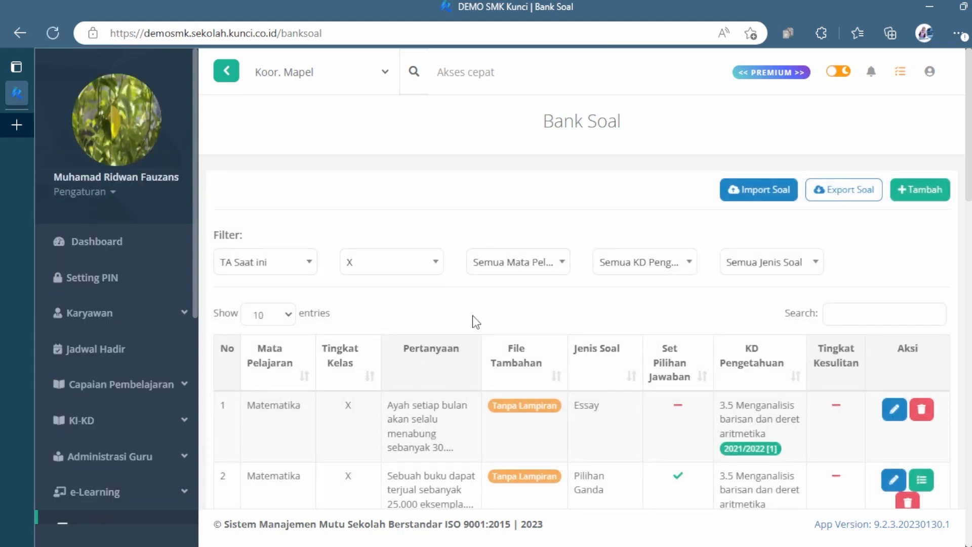
left_click(498, 262)
left_click(522, 398)
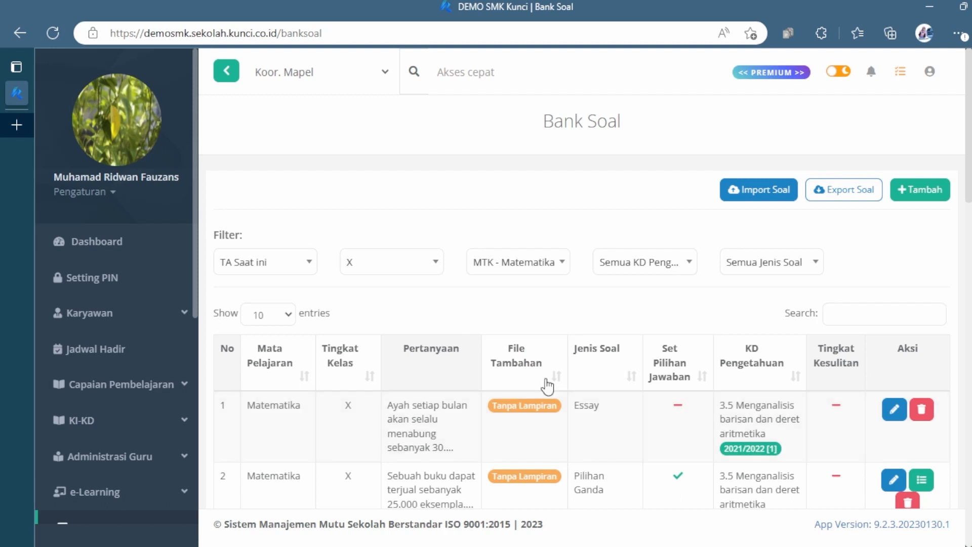
left_click(638, 271)
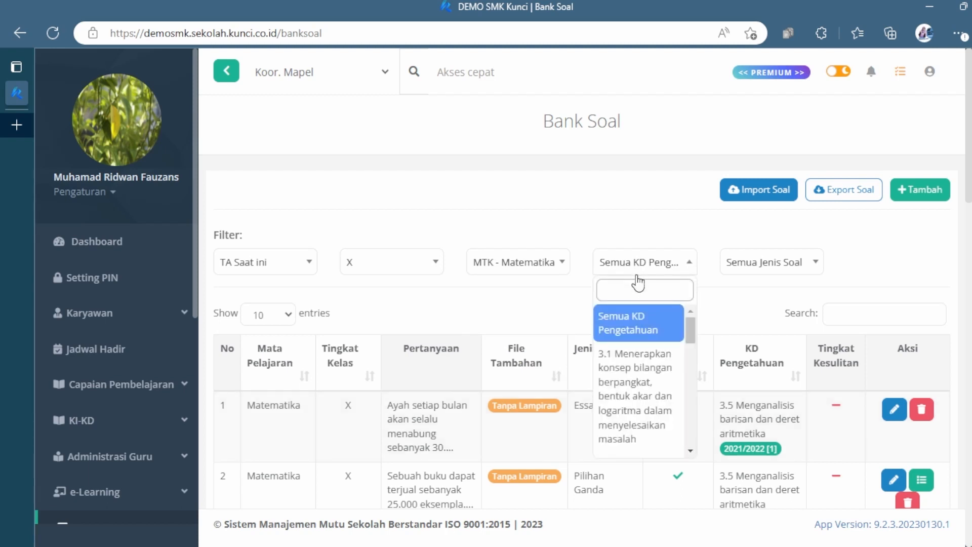
left_click_drag(690, 327, 687, 415)
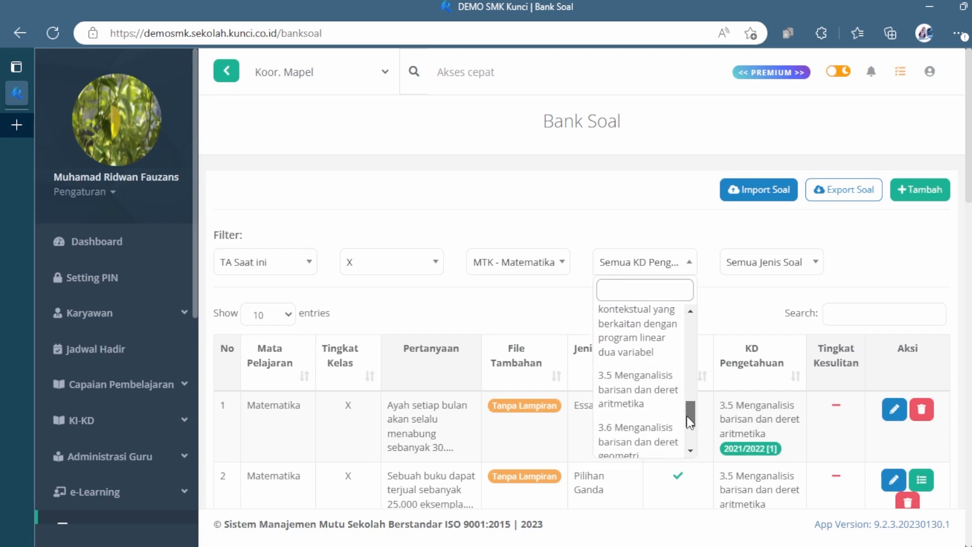
left_click(629, 403)
Step: Open the imported essay question about Ayah's savings for editing, review its fields and save it
scroll(762, 360, "down", 3)
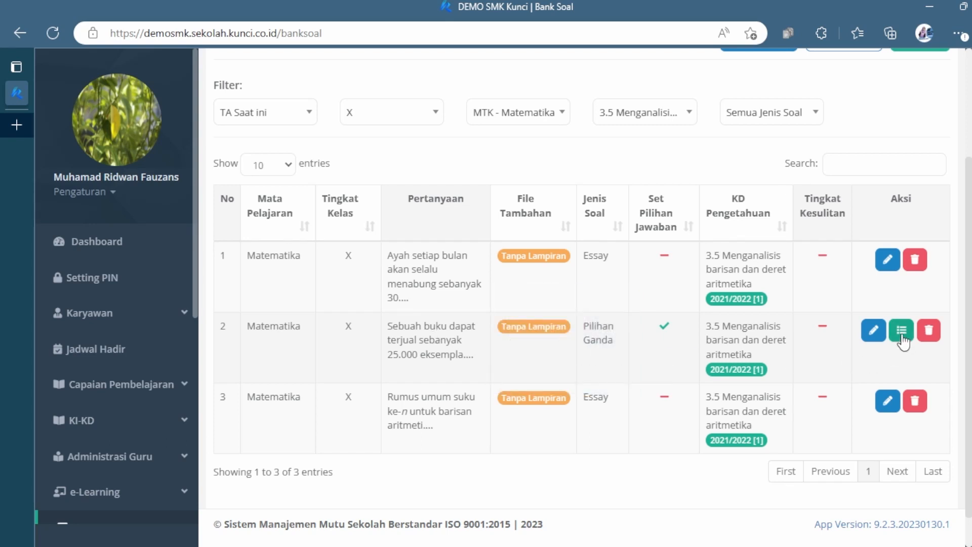
left_click(881, 263)
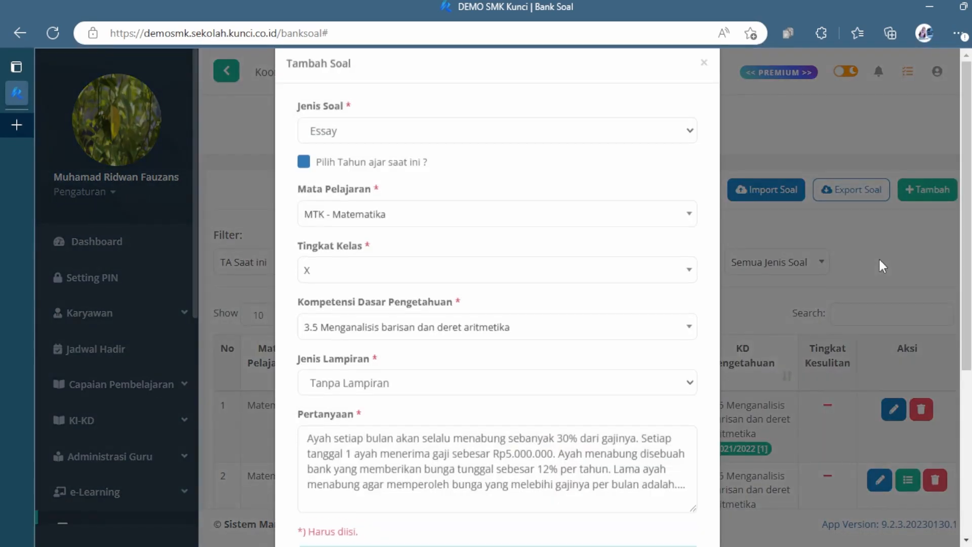
scroll(602, 296, "down", 5)
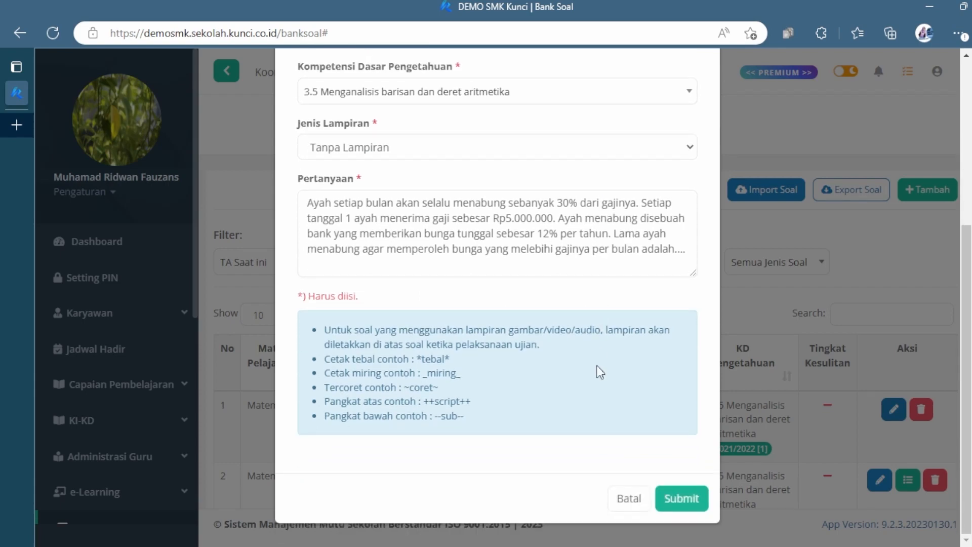
scroll(626, 393, "up", 3)
scroll(628, 311, "down", 3)
left_click(680, 496)
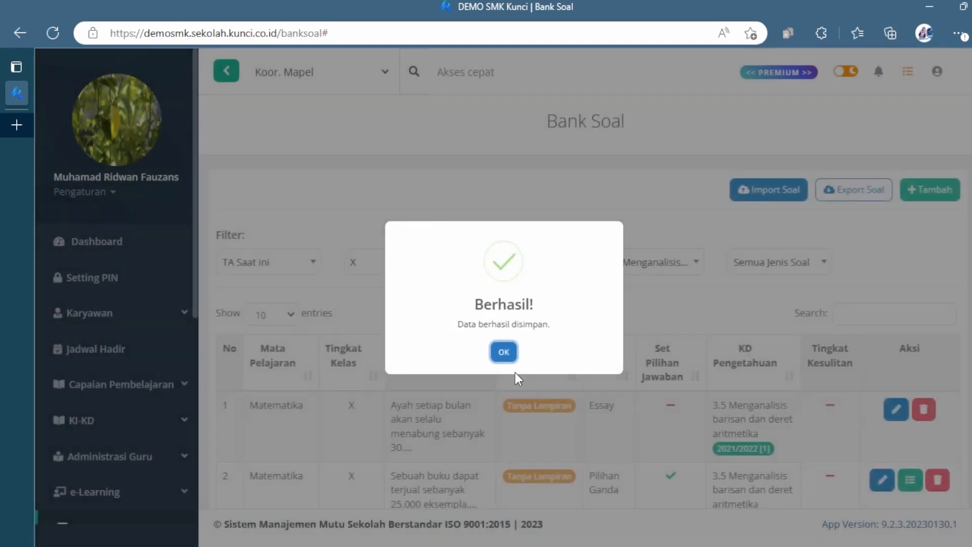
left_click(510, 362)
Step: Open the imported multiple-choice question about book sales for editing, review its text and close the form without saving
scroll(822, 403, "down", 3)
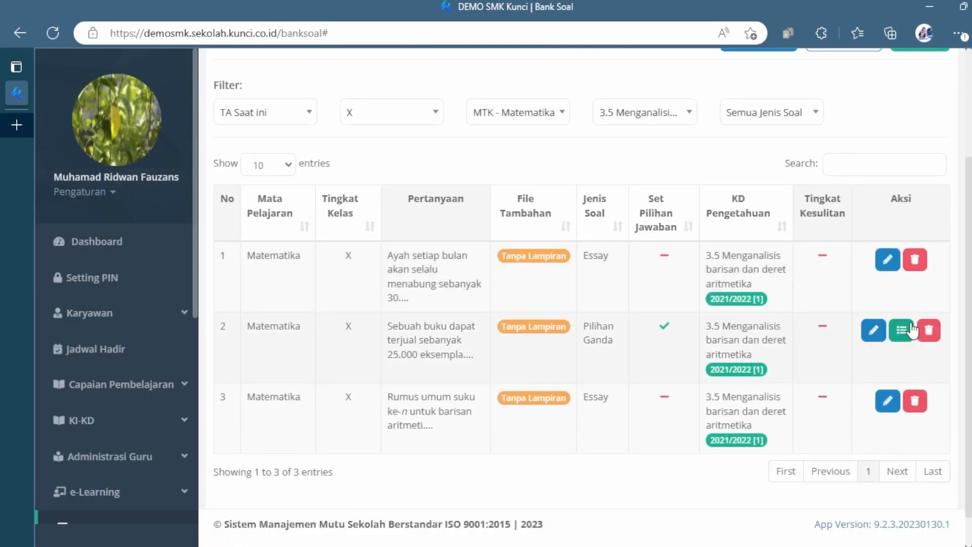
left_click(874, 332)
scroll(542, 382, "down", 5)
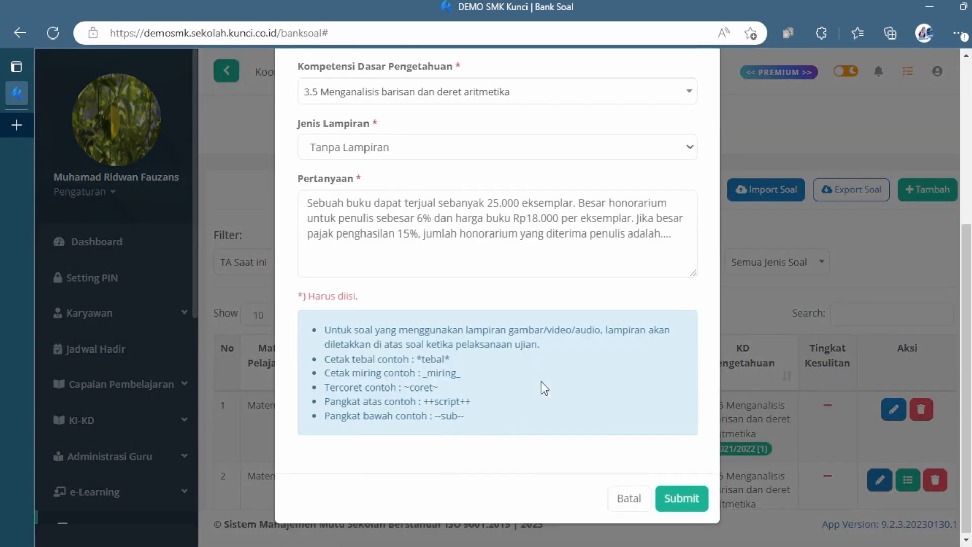
left_click(633, 498)
Step: Open the answer options of the multiple-choice question about book sales to check the choices and the marked answer
scroll(894, 436, "down", 2)
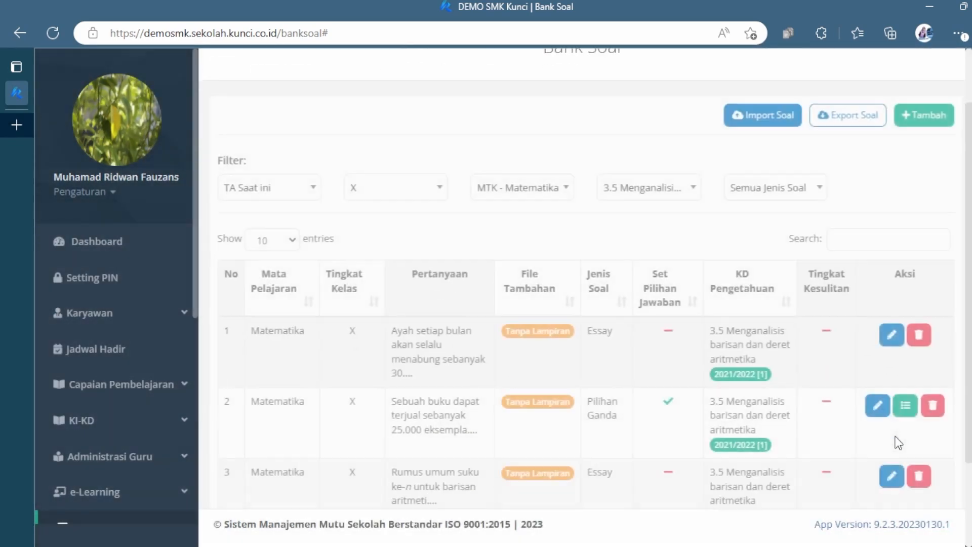
left_click(902, 411)
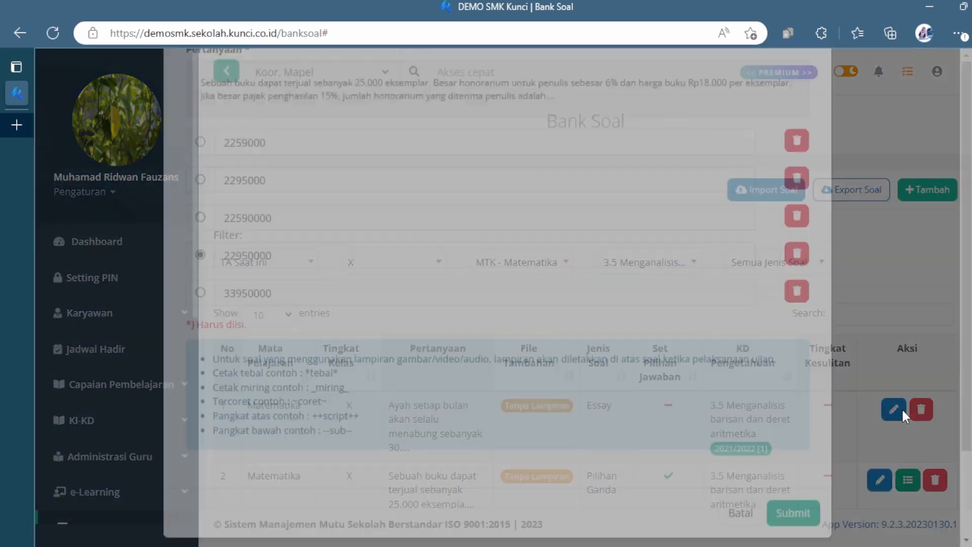
Step: Try marking the third choice as the correct answer, and return the mark to the fourth choice, 22950000
scroll(542, 326, "down", 2)
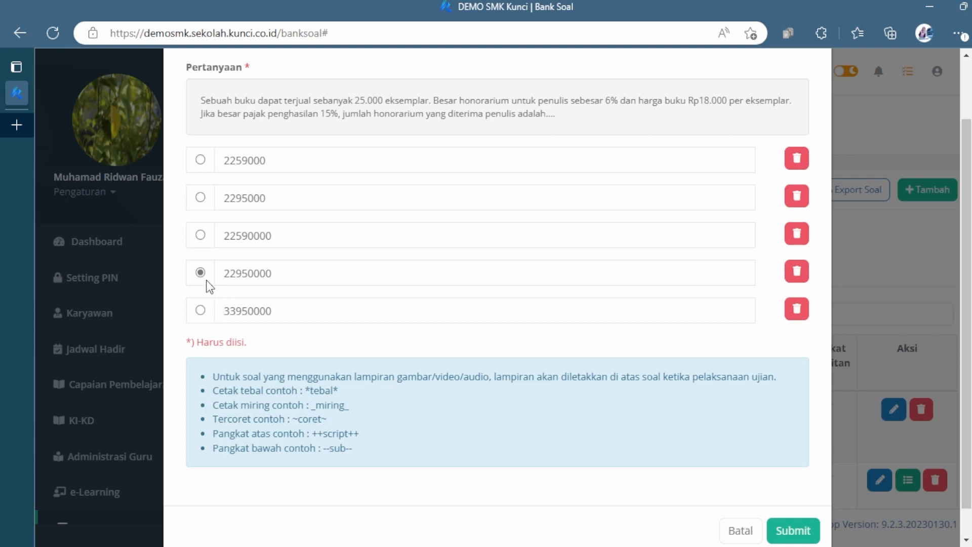
left_click(201, 238)
left_click(200, 273)
Step: Reformat the first answer choice of the book-sales question as the rupiah amount Rp2.259.000
left_click(225, 166)
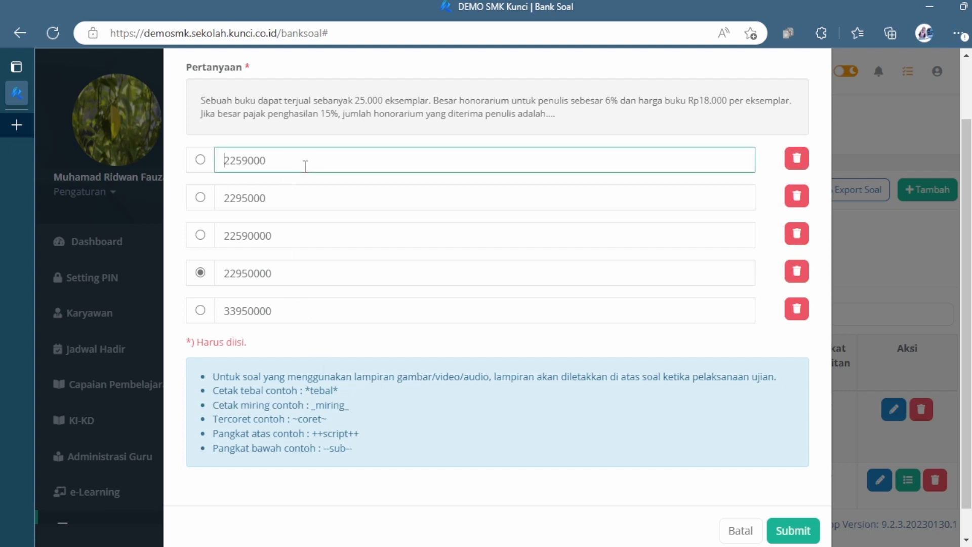
type("Rp")
key("Right")
key("Right")
key("Right")
key("Right")
type(".")
key("Left")
key("Left")
key("Left")
type(".")
Step: Reformat the second answer choice as Rp2.295.000, with the currency prefix and thousands separators
left_click(226, 199)
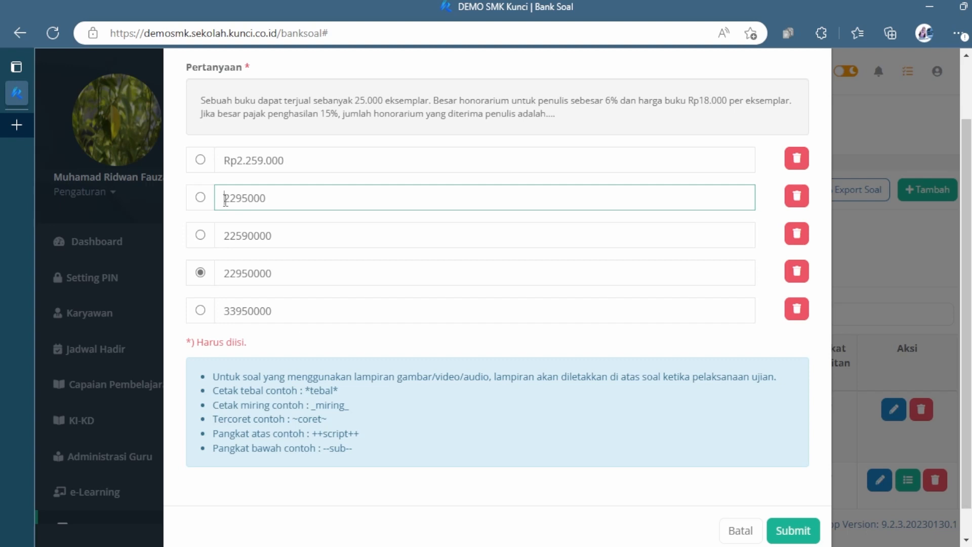
type("Rp")
key("Right")
key("Right")
key("Right")
key("Right")
type(".")
key("Left")
type(".")
Step: Reformat the third answer choice as Rp22.590.000, with the currency prefix and thousands separators
left_click(222, 236)
type("Rp")
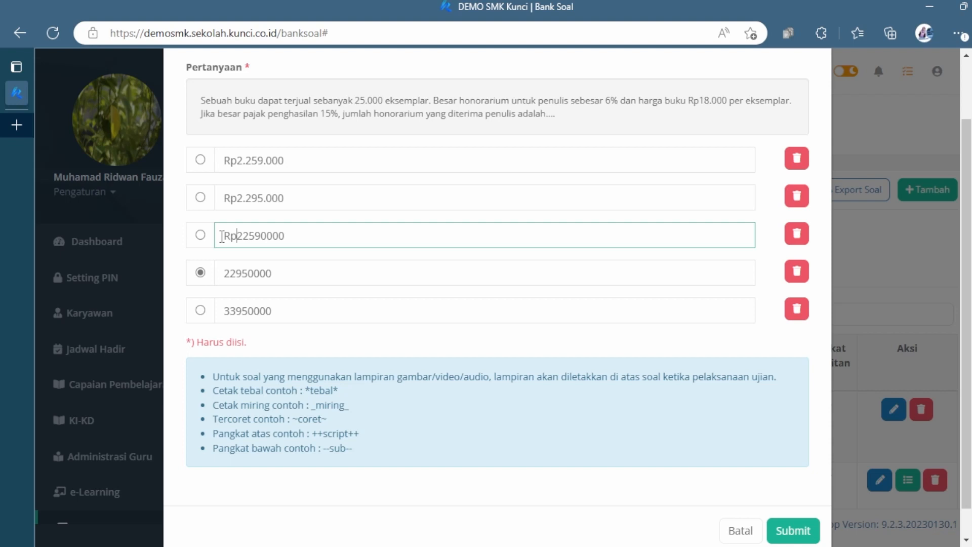
left_click(268, 236)
type(".590.")
Step: Reformat the fourth answer choice, the one marked correct, as Rp22.950.000
left_click(221, 271)
type("Rp")
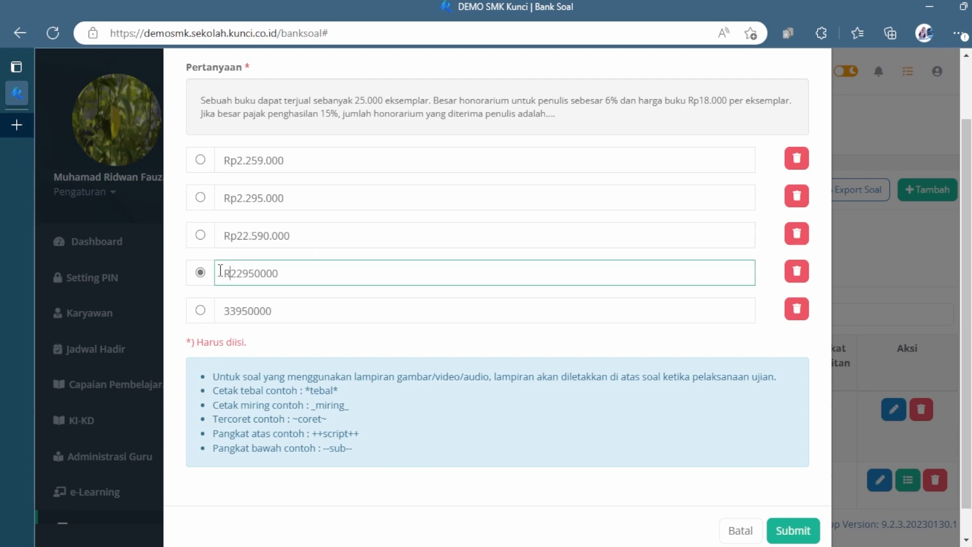
key("Right")
key("Right")
type(".")
key("Right")
key("Right")
key("Right")
type(".")
Step: Reformat the fifth answer choice as Rp33.950.000, with the currency prefix and thousands separators
left_click(221, 315)
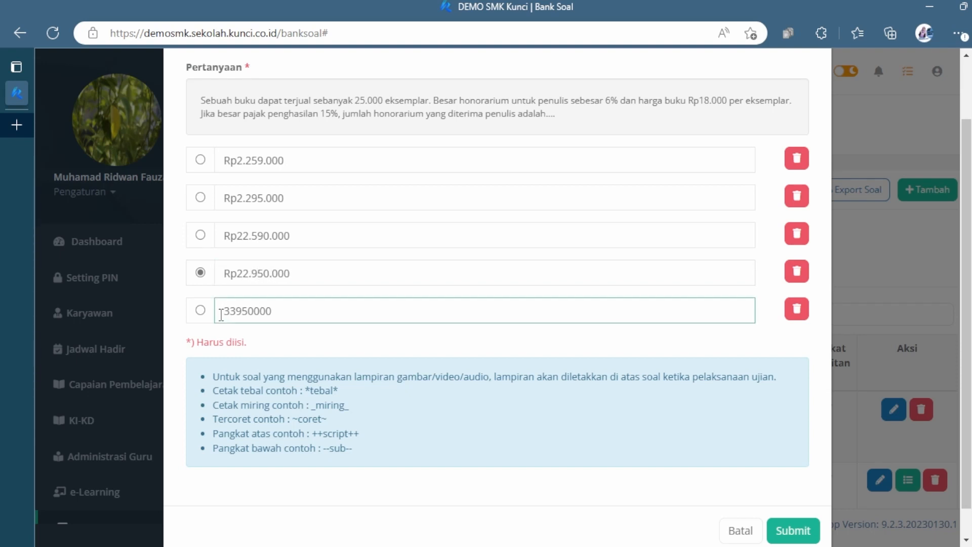
type("Rp")
key("Right")
key("Right")
type(".")
key("Right")
key("Right")
key("Right")
type(".")
Step: Try wrapping the first answer choice in asterisks for bold text, and remove the asterisks again
left_click(221, 162)
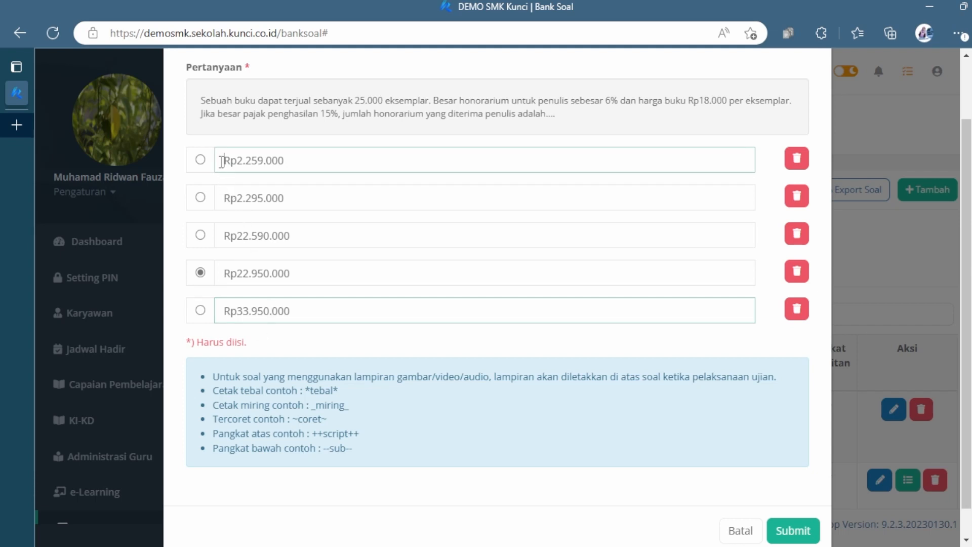
type("*")
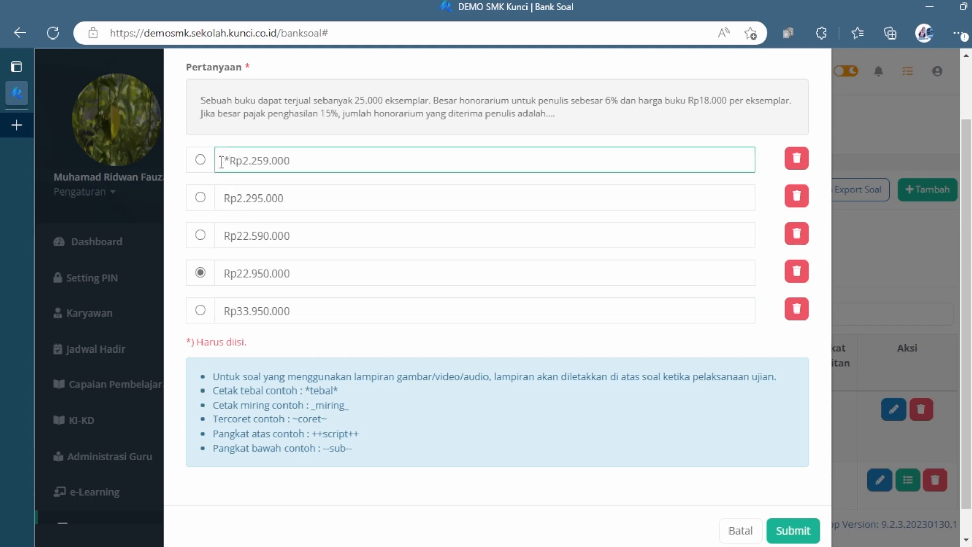
left_click(298, 160)
type("*")
key("BackSpace")
left_click(231, 151)
key("BackSpace")
Step: Submit the reformatted answer choices of the book-sales question and return to the question list
left_click(682, 523)
scroll(701, 509, "down", 1)
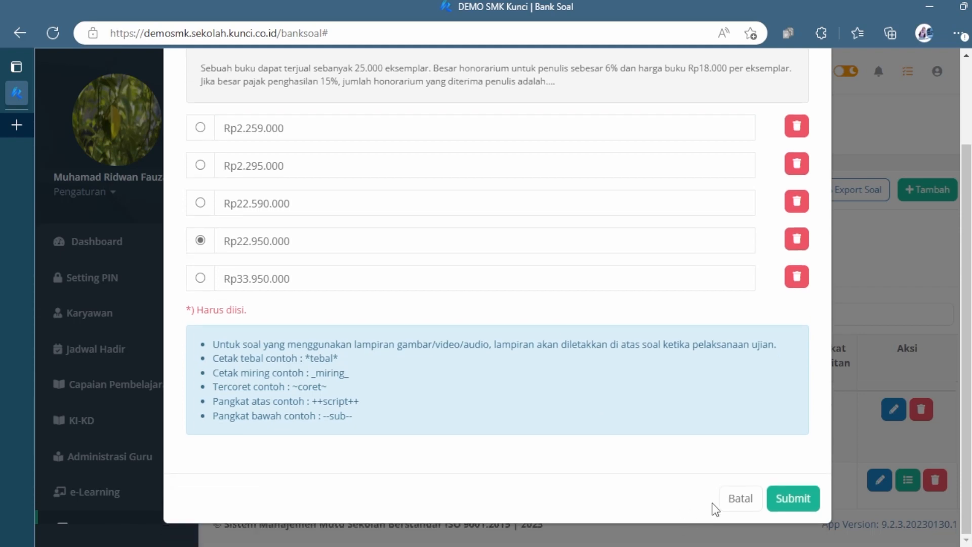
left_click(787, 500)
left_click(504, 352)
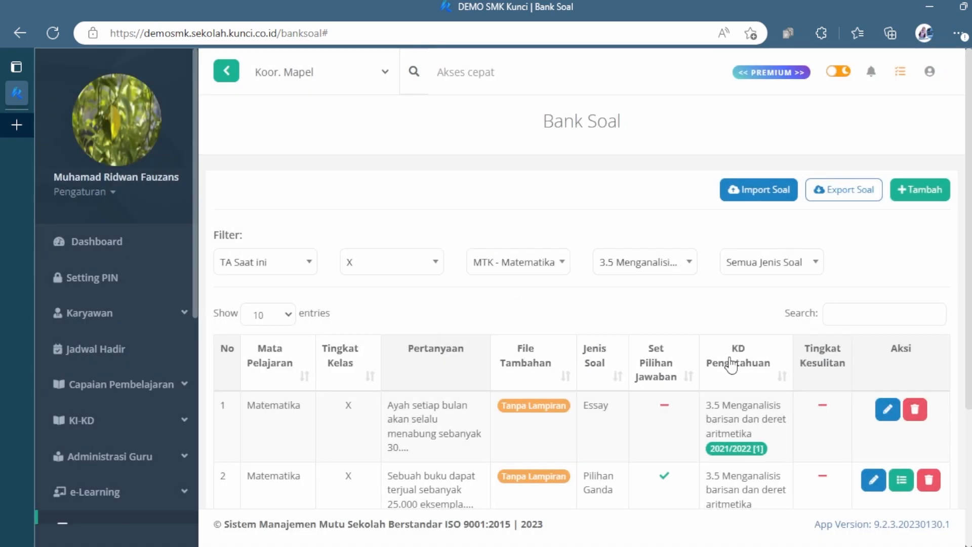